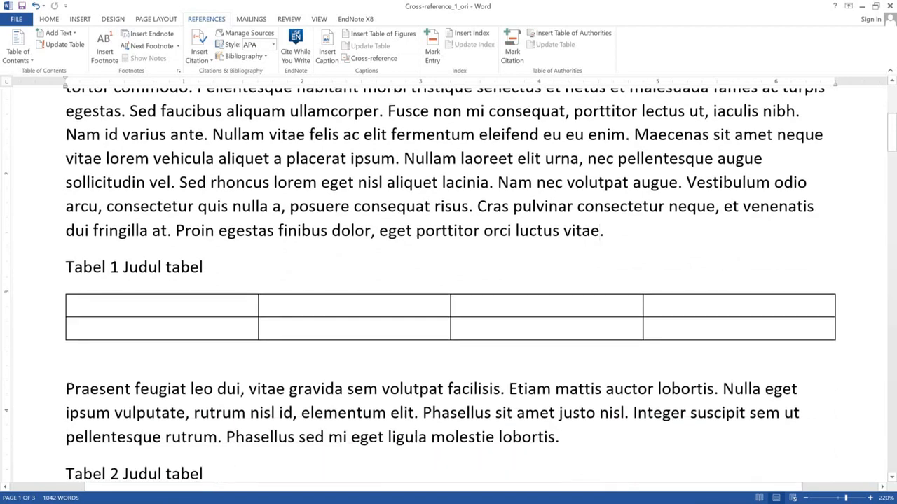
Look through the whole document, examining its headings, body paragraphs and captioned tables
scroll(448, 280, "down", 15)
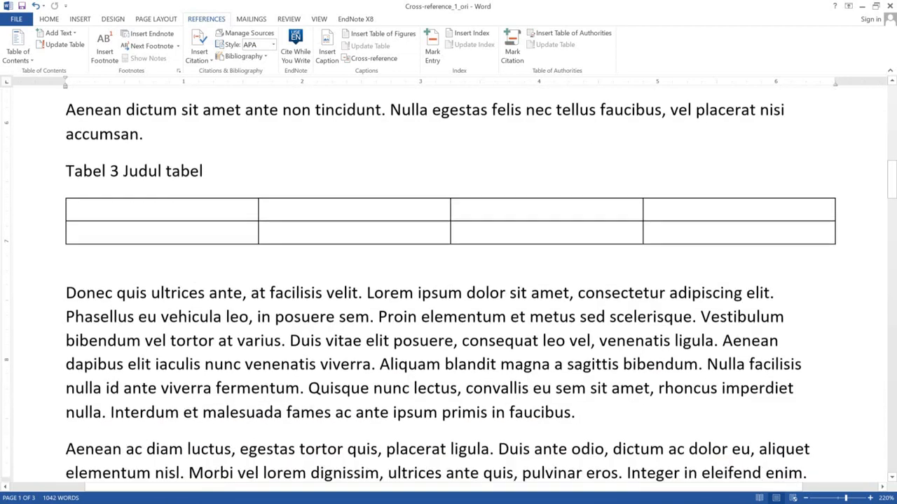
scroll(449, 280, "down", 15)
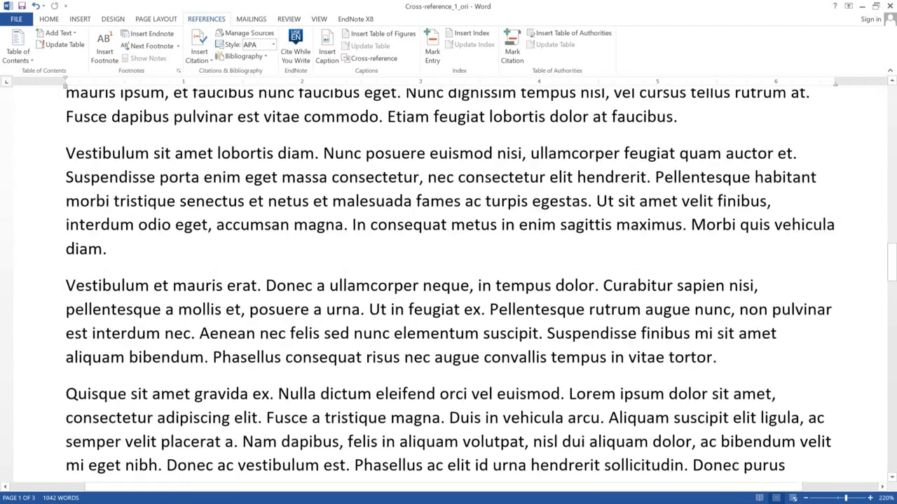
scroll(448, 280, "down", 15)
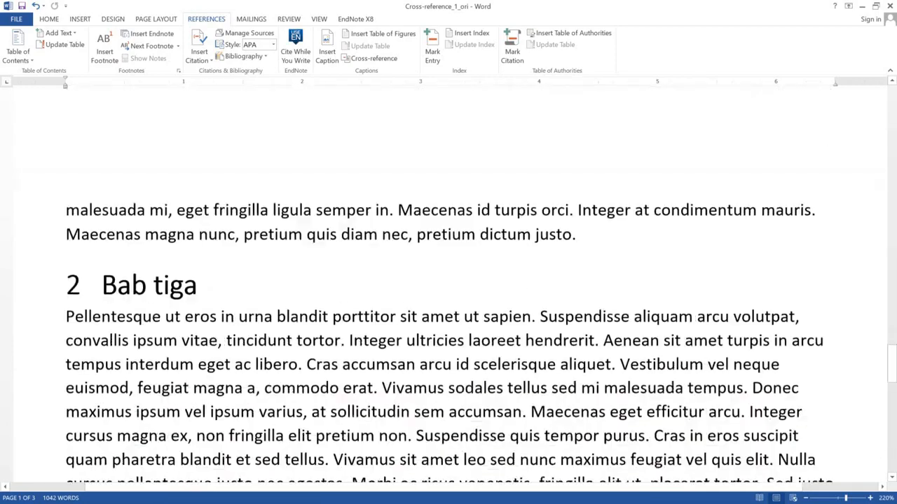
scroll(449, 280, "down", 15)
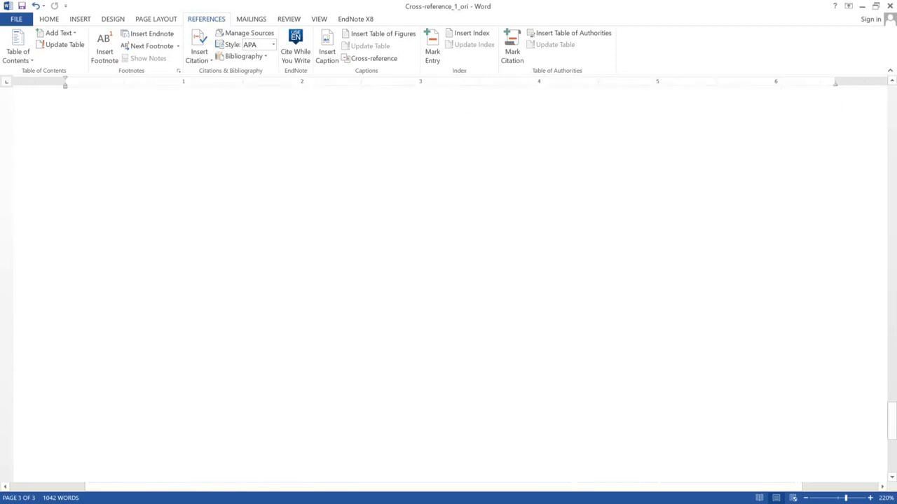
scroll(449, 281, "up", 20)
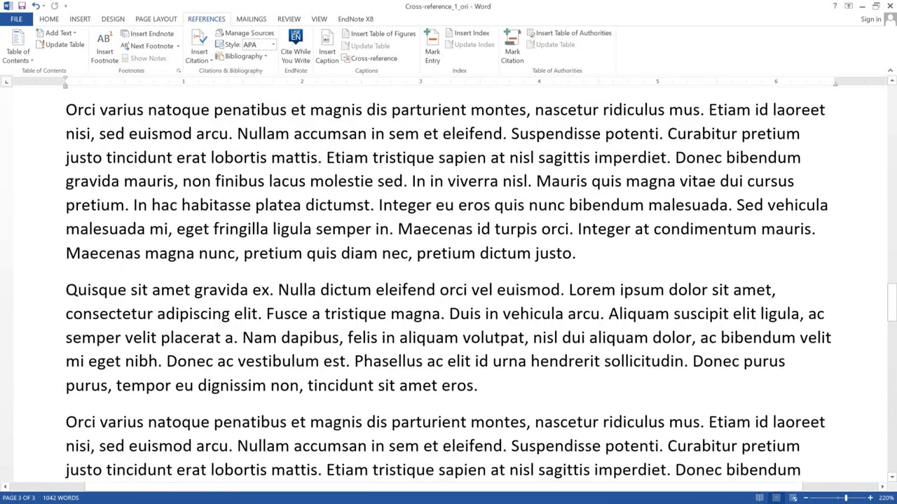
scroll(449, 280, "up", 20)
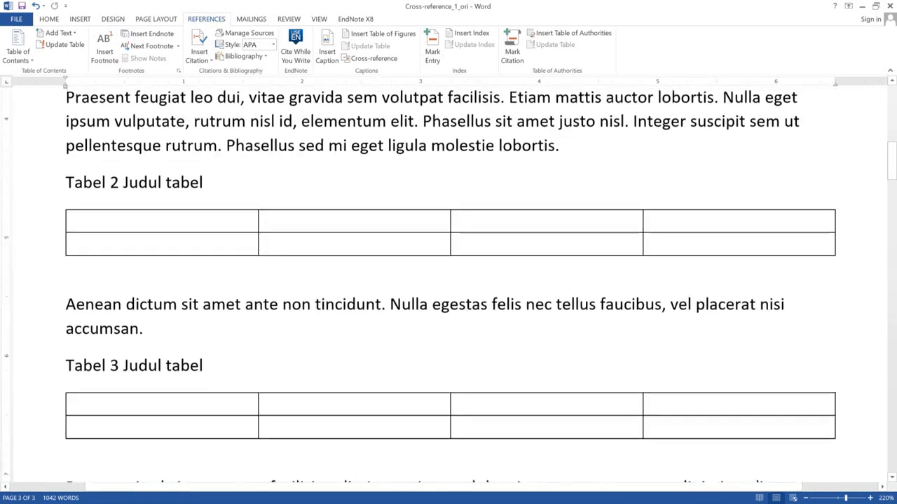
scroll(449, 281, "up", 20)
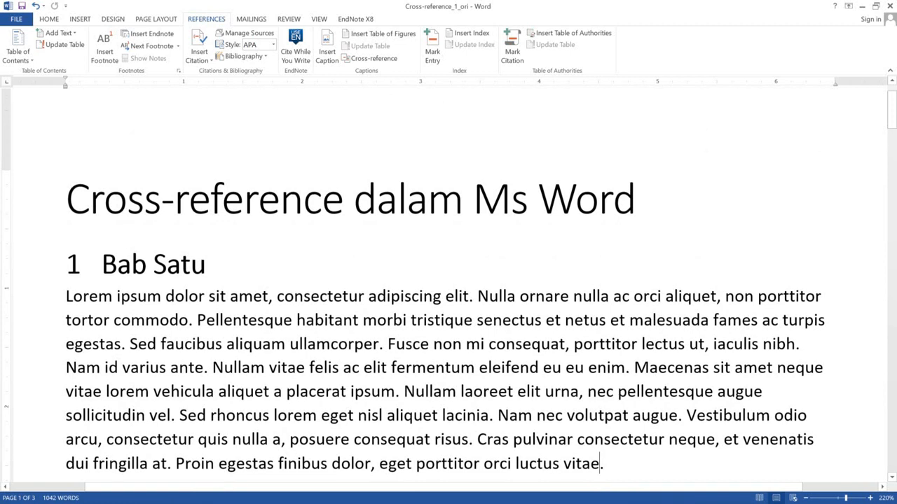
scroll(449, 280, "up", 2)
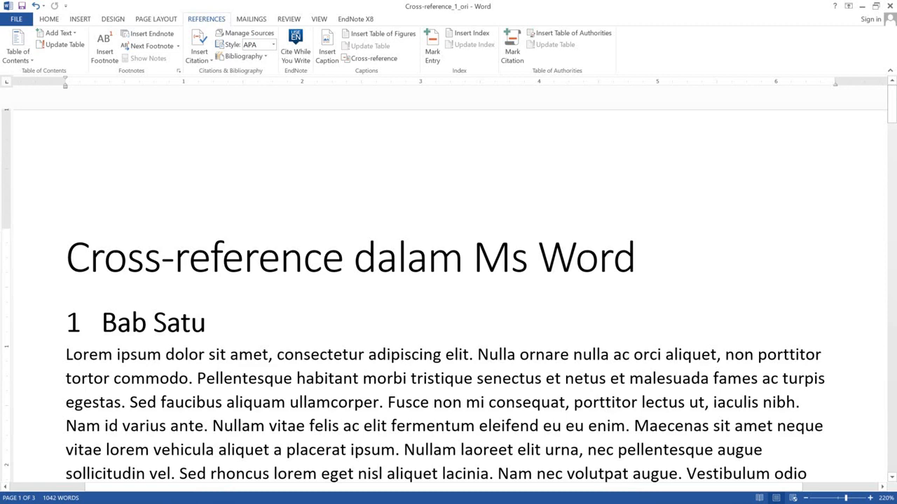
Add the text "(lihat Tabel 1)" before the final period of the first paragraph under Bab Satu
scroll(448, 281, "down", 3)
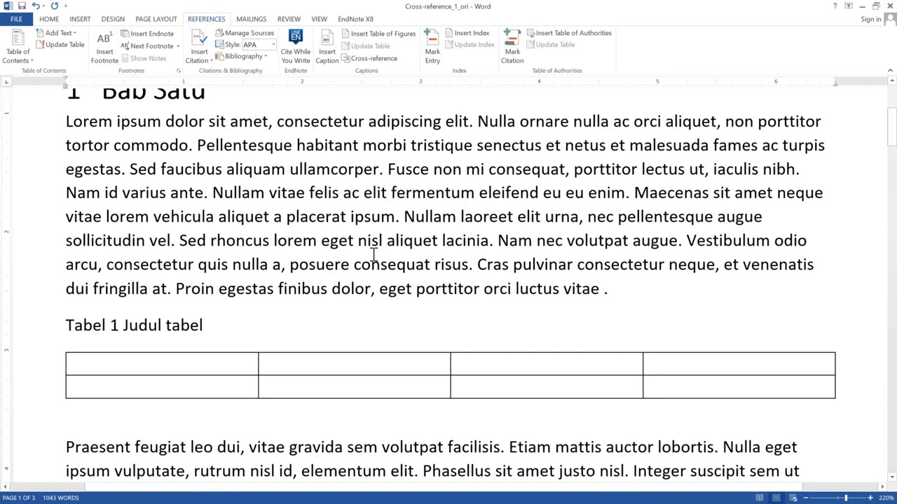
type("(")
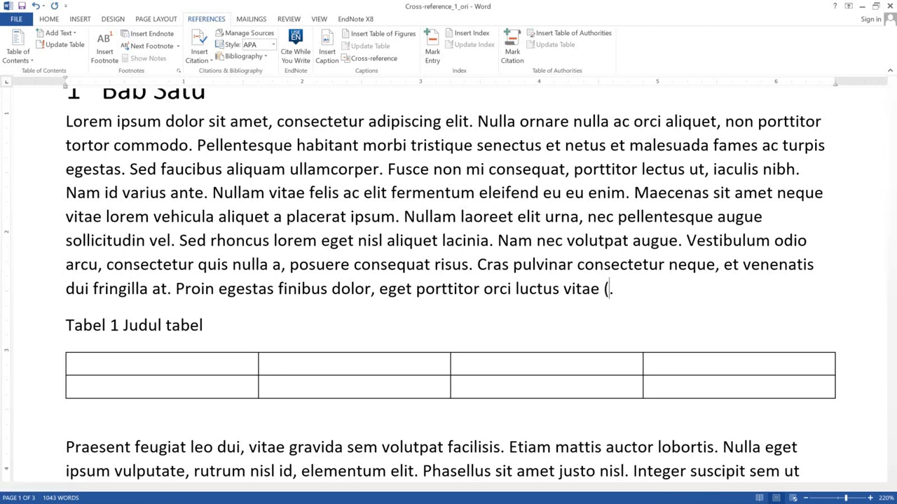
type("lihat ta")
key("BackSpace")
key("BackSpace")
type("Tabel")
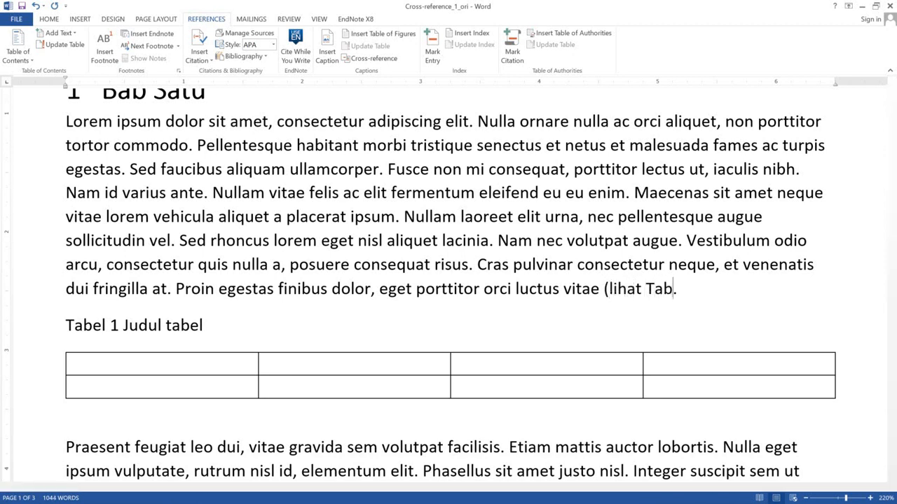
type(" 1")
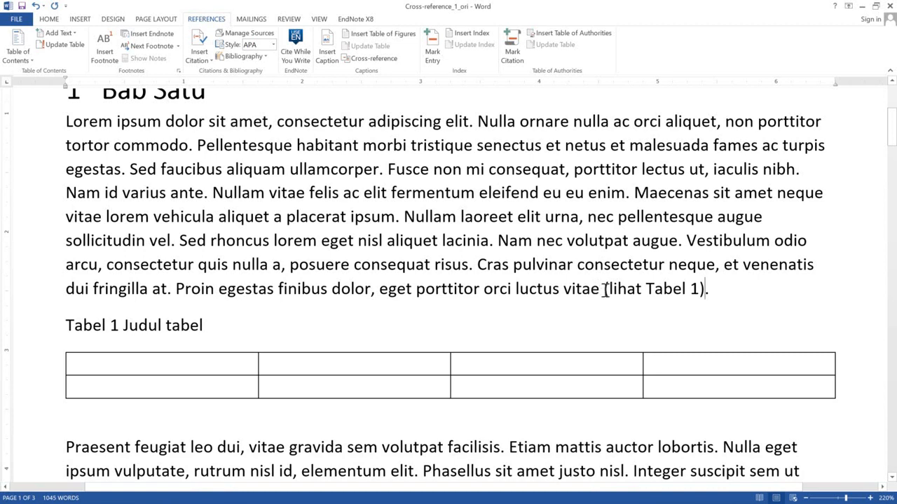
left_click_drag(605, 289, 710, 280)
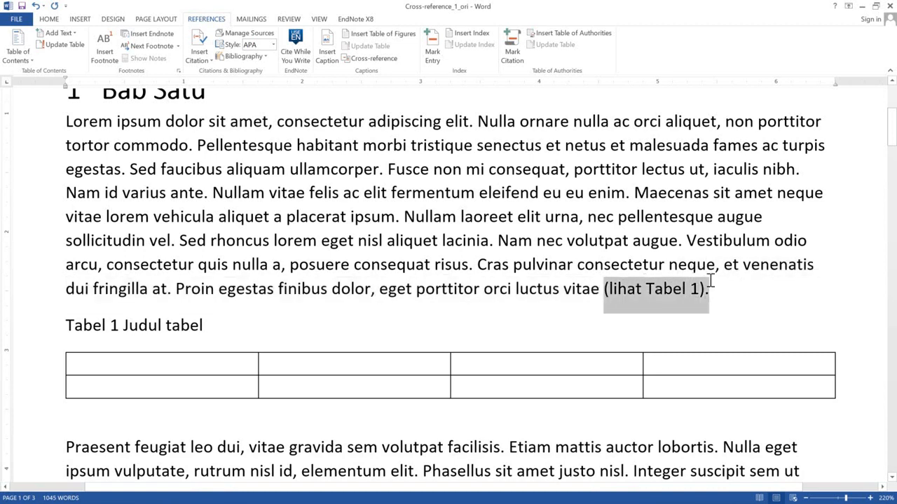
left_click(581, 300)
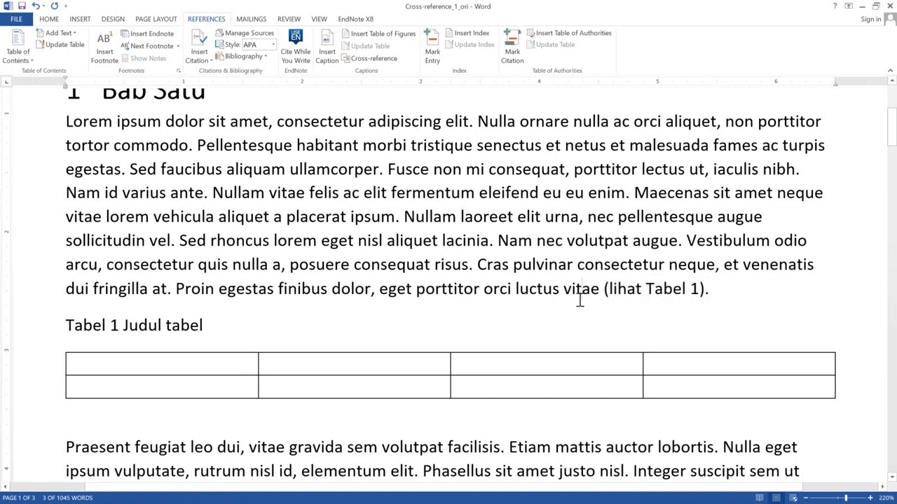
Delete the manually written "Tabel 1" from the parentheses so that only "(lihat )" remains
left_click(691, 289)
key("Delete")
left_click_drag(558, 293, 700, 298)
left_click(699, 296)
key("BackSpace")
key("BackSpace")
key("BackSpace")
key("BackSpace")
key("BackSpace")
key("BackSpace")
key("BackSpace")
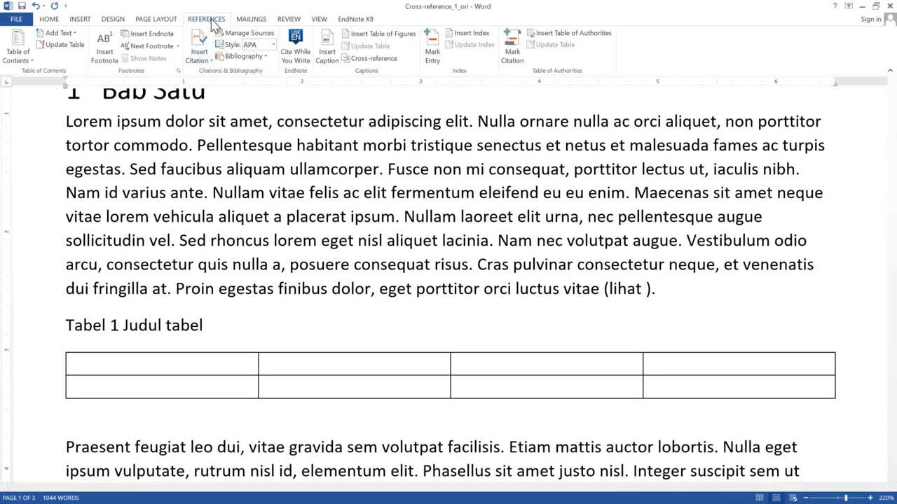
left_click(365, 62)
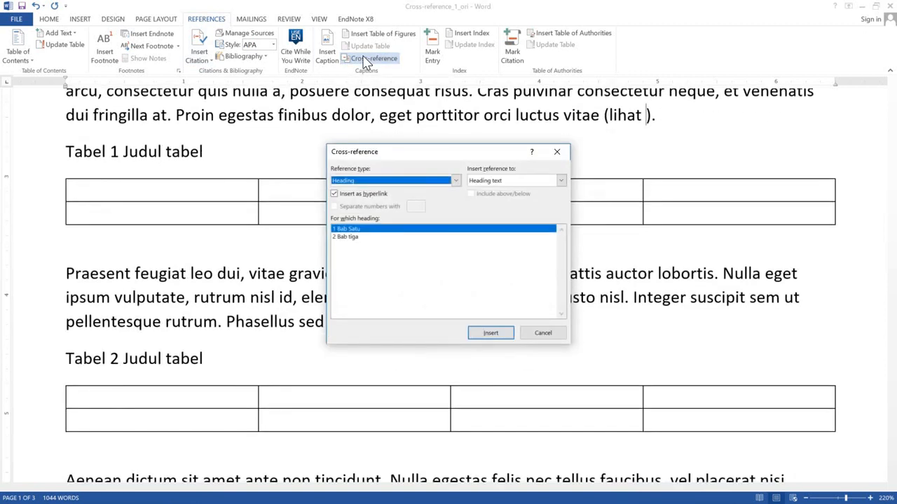
left_click(433, 180)
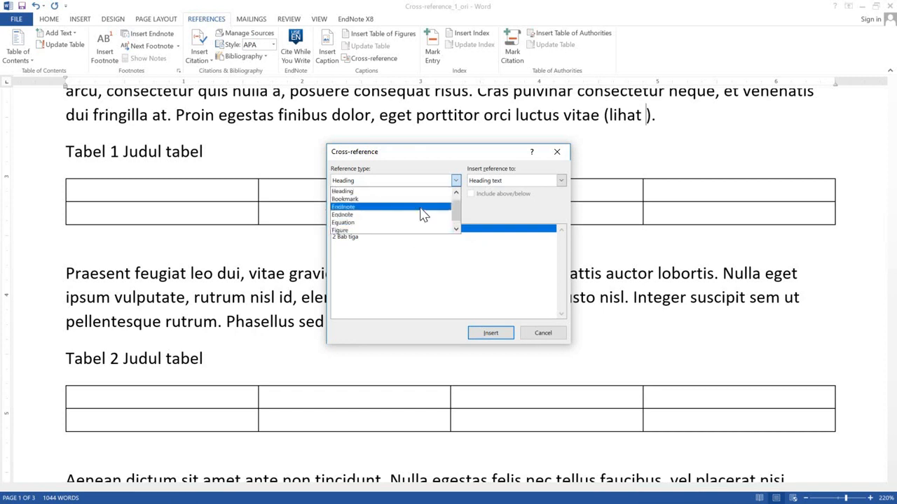
scroll(424, 211, "up", 2)
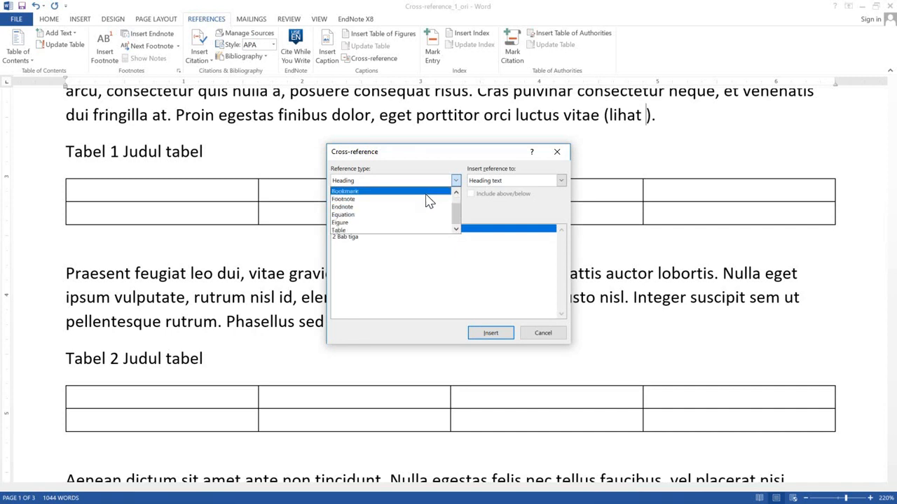
scroll(441, 201, "down", 1)
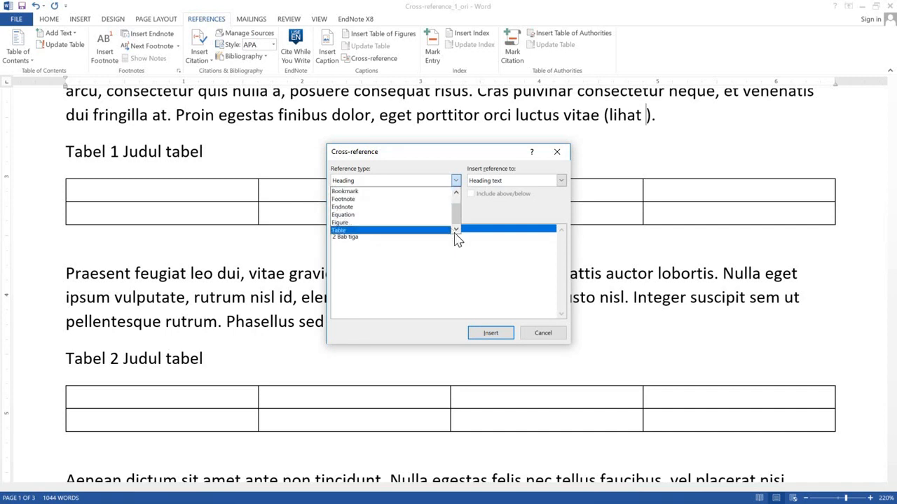
left_click(539, 342)
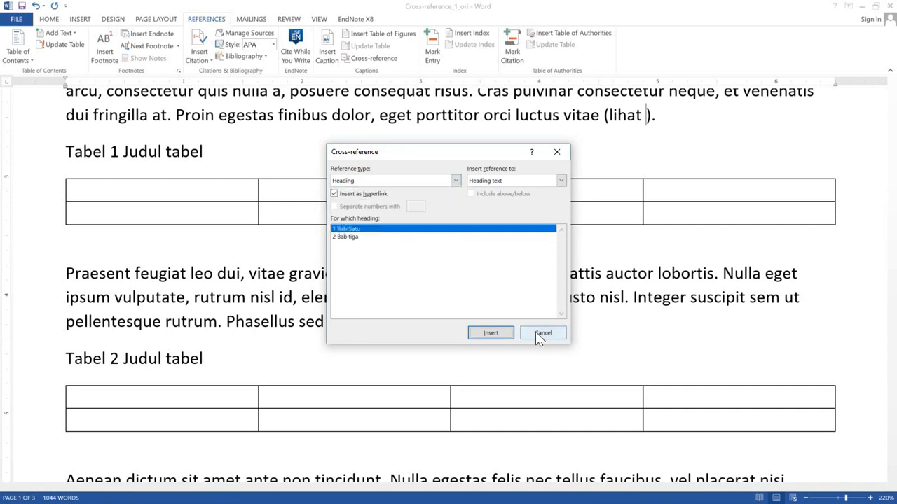
left_click(537, 339)
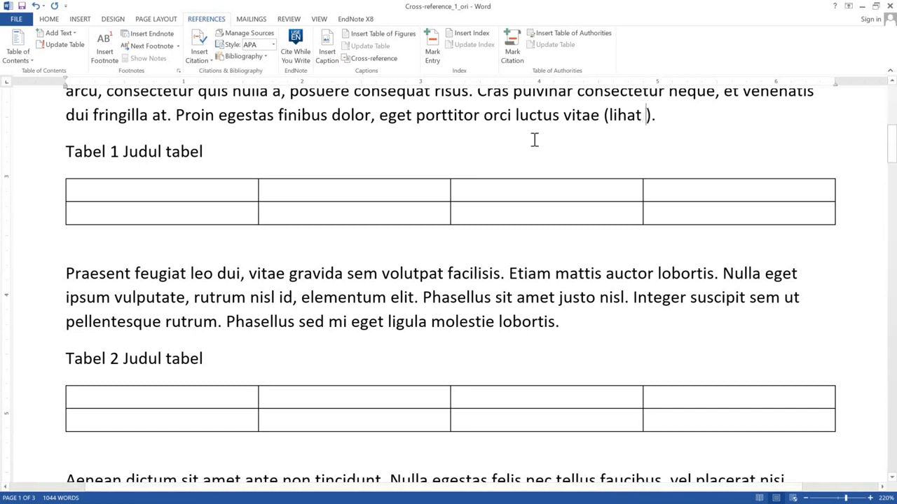
Create a new caption label named "Tabel" without inserting a caption
left_click(335, 62)
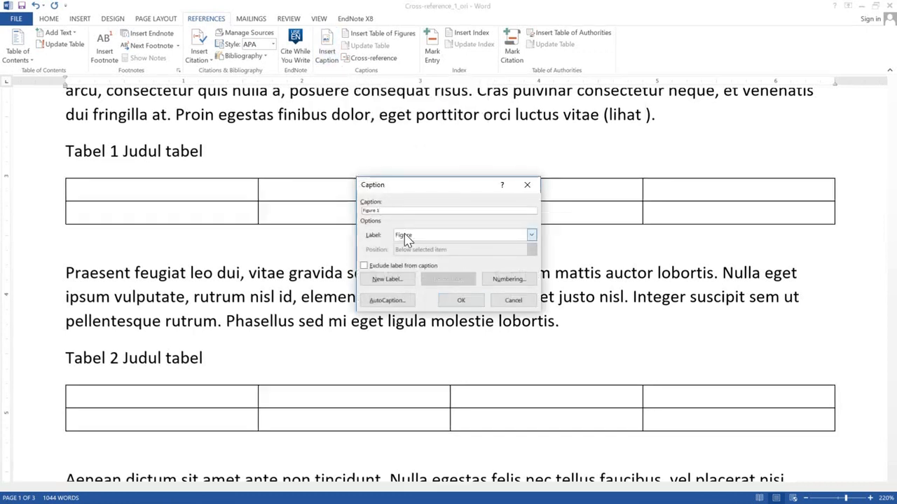
left_click(405, 238)
left_click(405, 238)
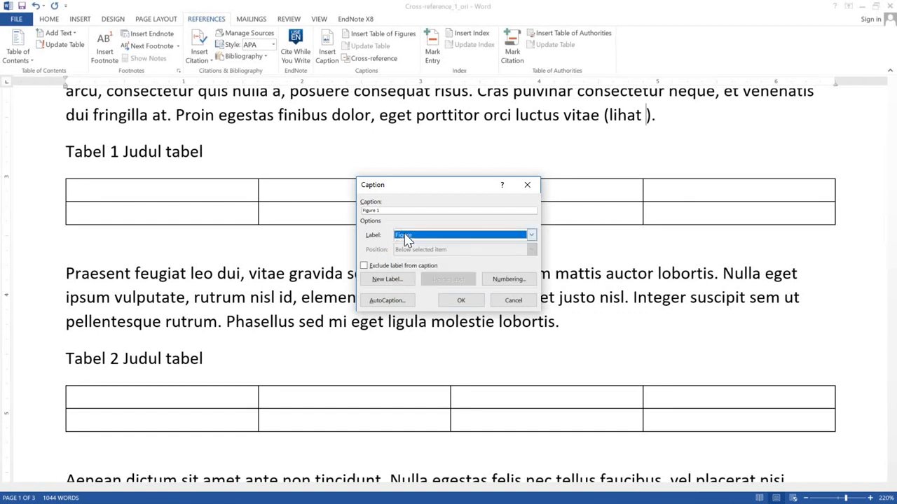
left_click(386, 279)
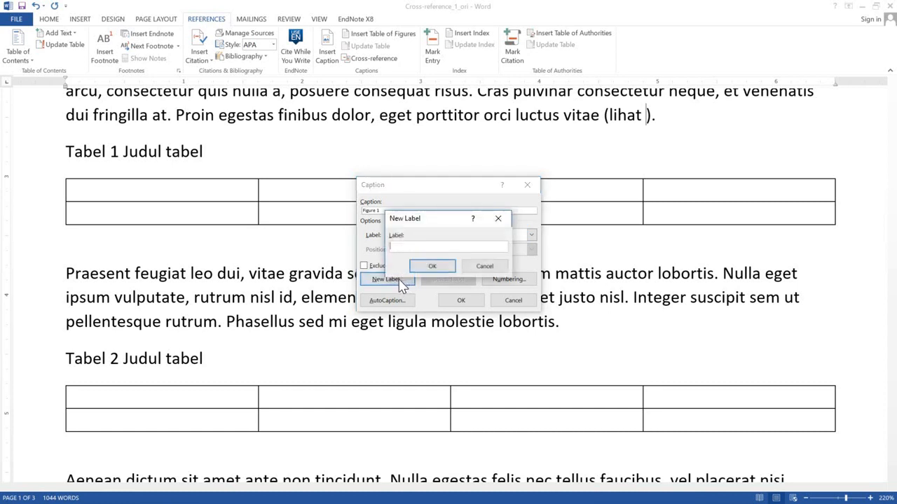
type("Tabel")
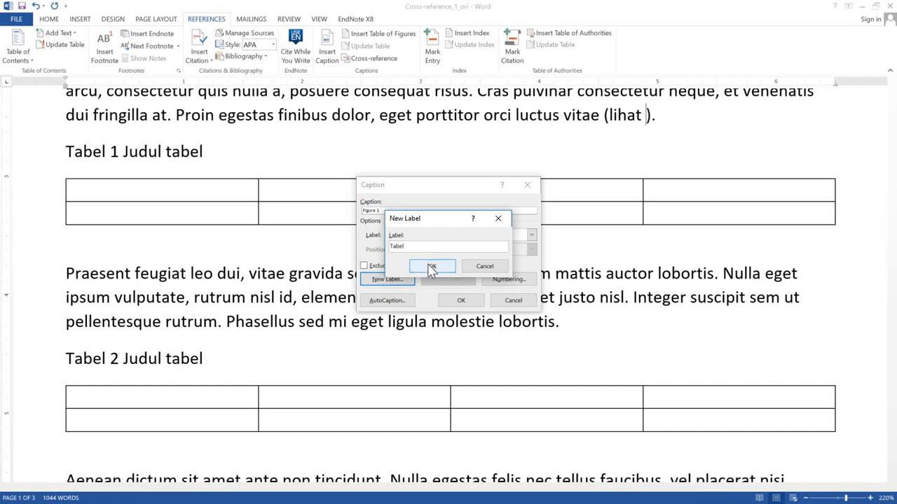
left_click(430, 269)
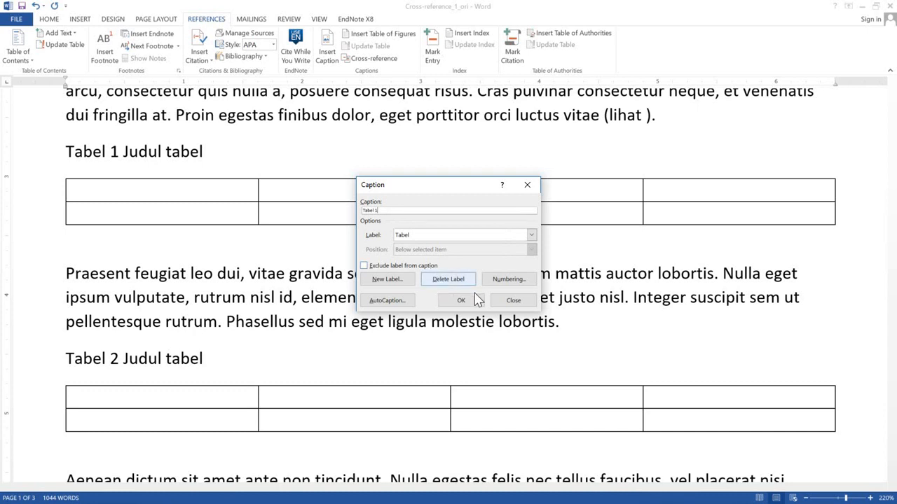
left_click(512, 300)
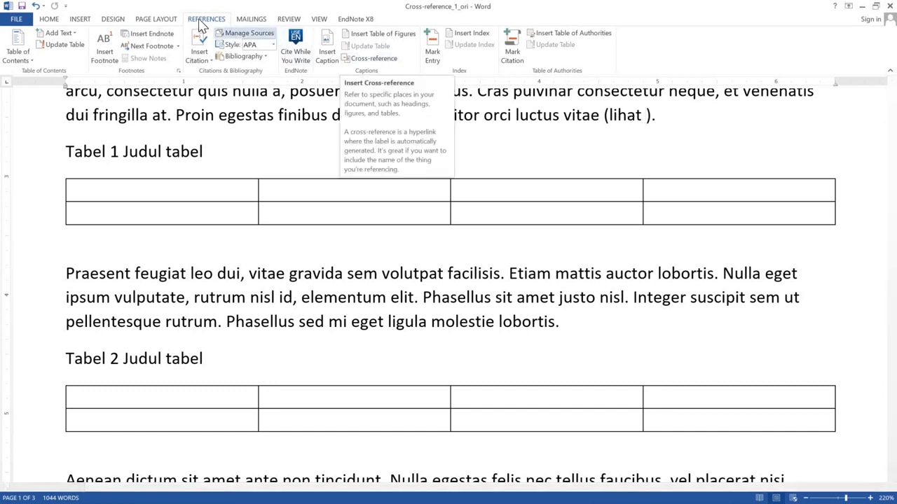
Insert a hyperlinked cross-reference to the "Tabel 1 Judul tabel" caption inside the "(lihat )" parentheses, using only label and number
left_click(364, 62)
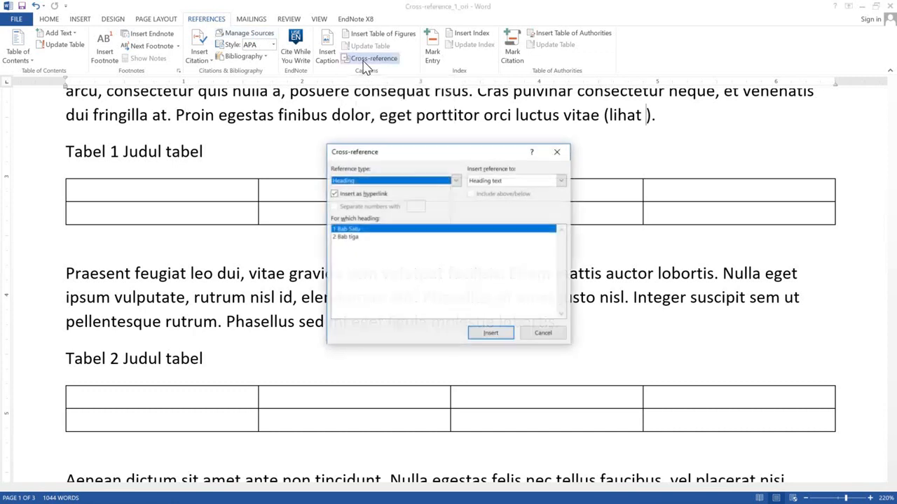
left_click(423, 181)
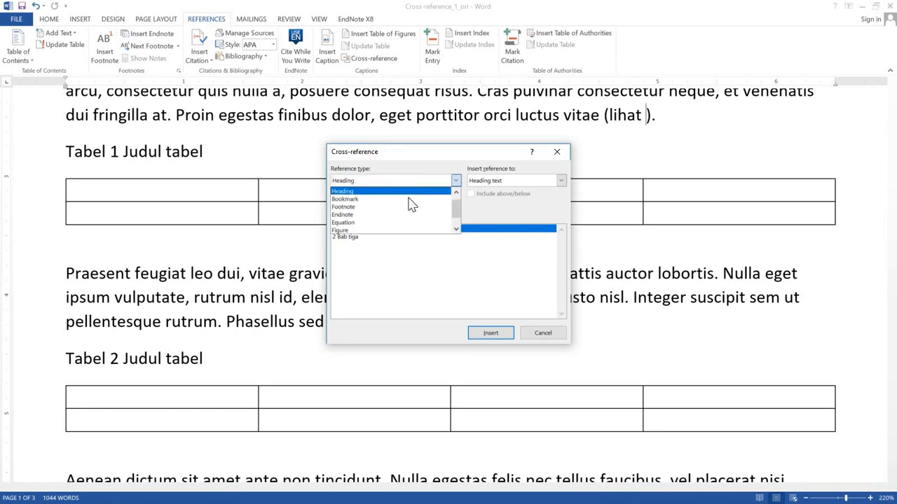
scroll(409, 203, "down", 1)
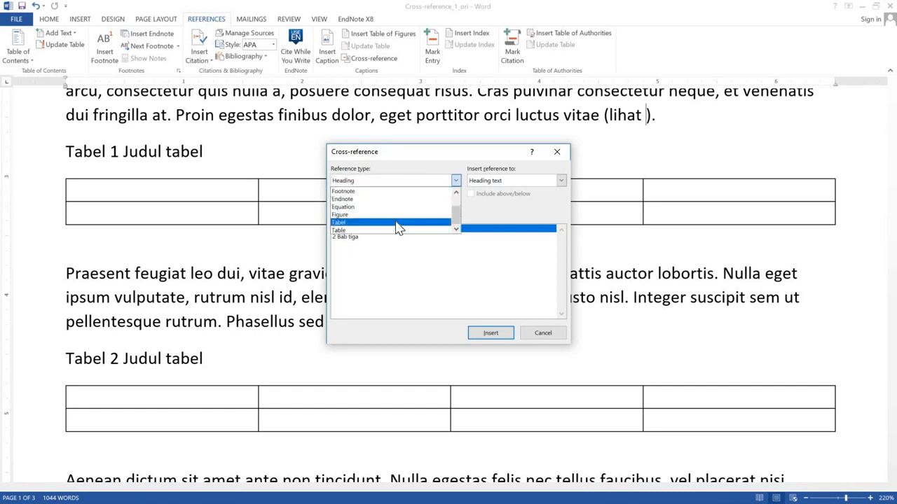
left_click(398, 223)
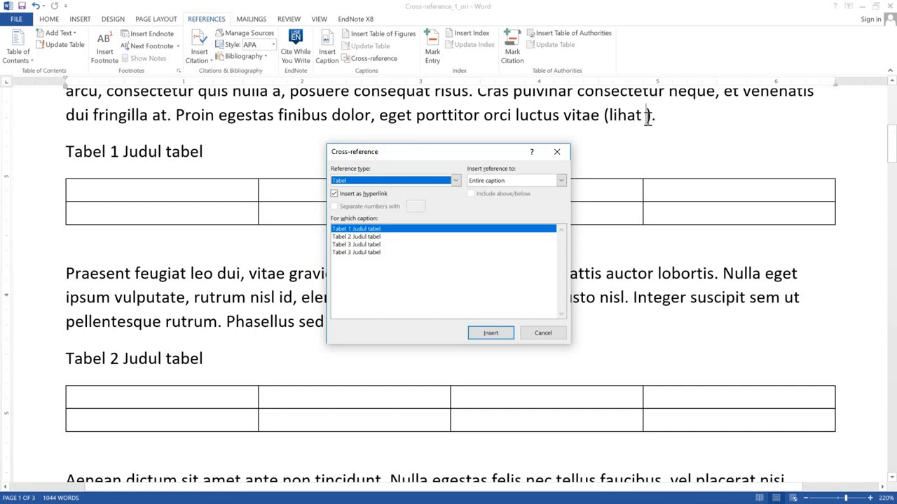
left_click(384, 237)
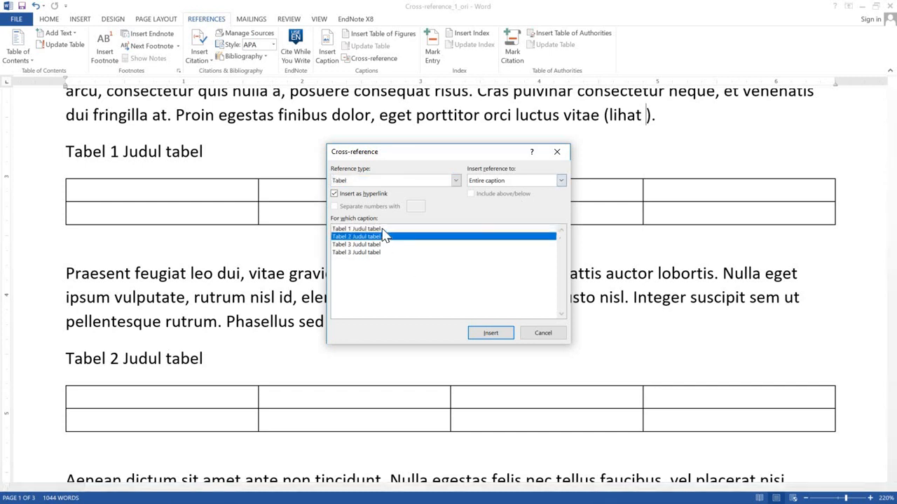
left_click(384, 229)
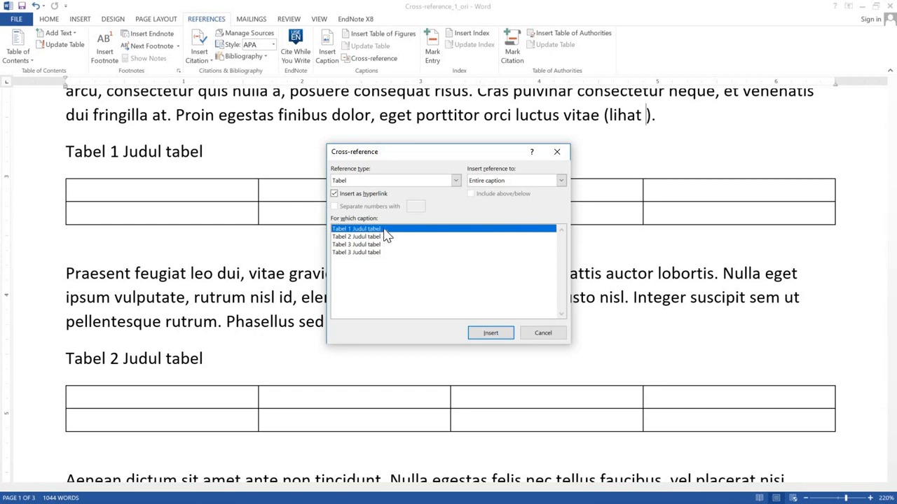
left_click(519, 180)
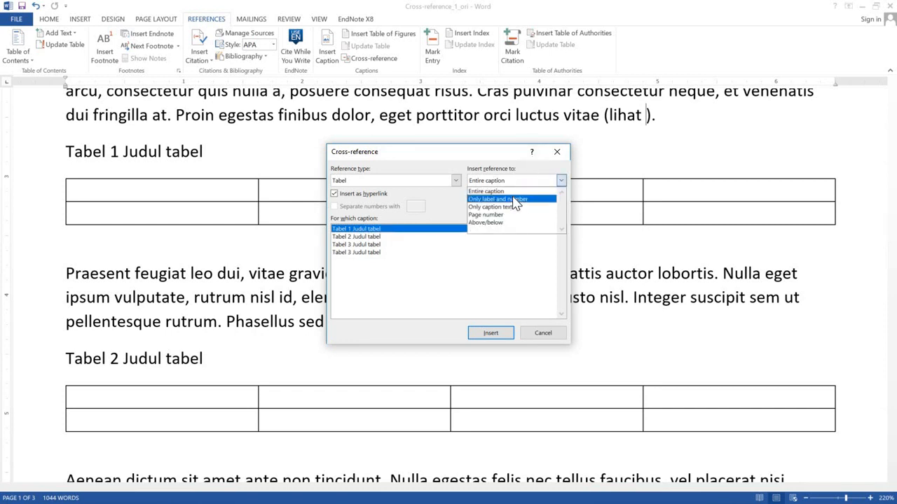
left_click(534, 200)
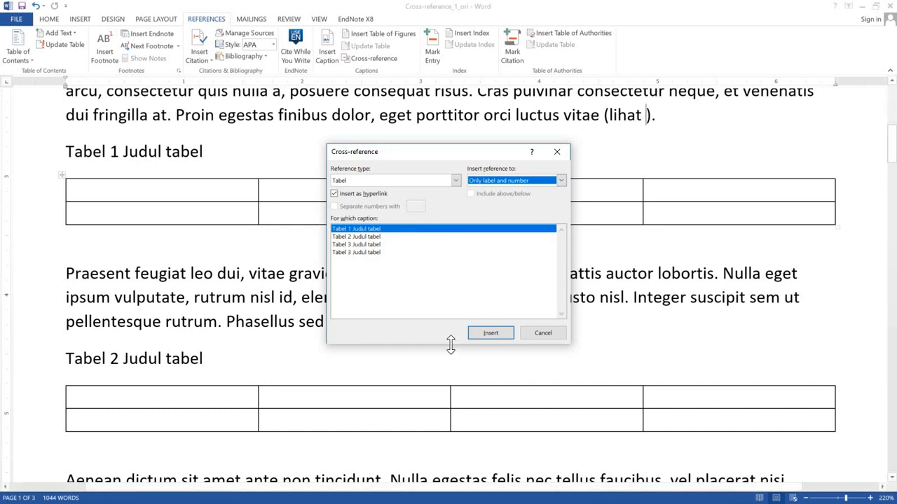
left_click(491, 334)
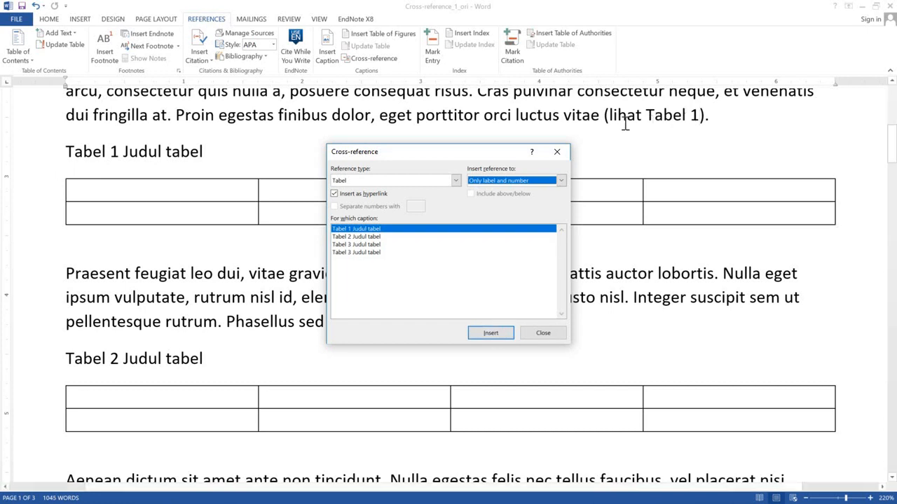
left_click(543, 333)
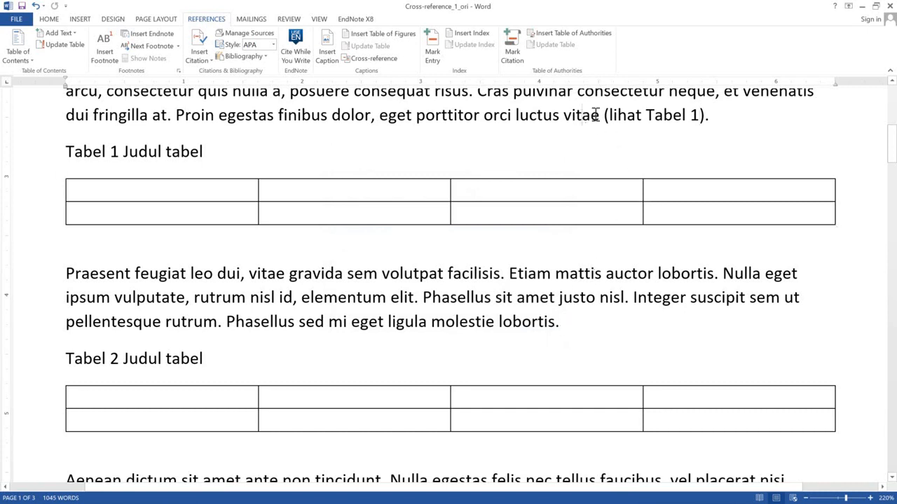
left_click_drag(592, 115, 644, 116)
left_click_drag(699, 96, 711, 115)
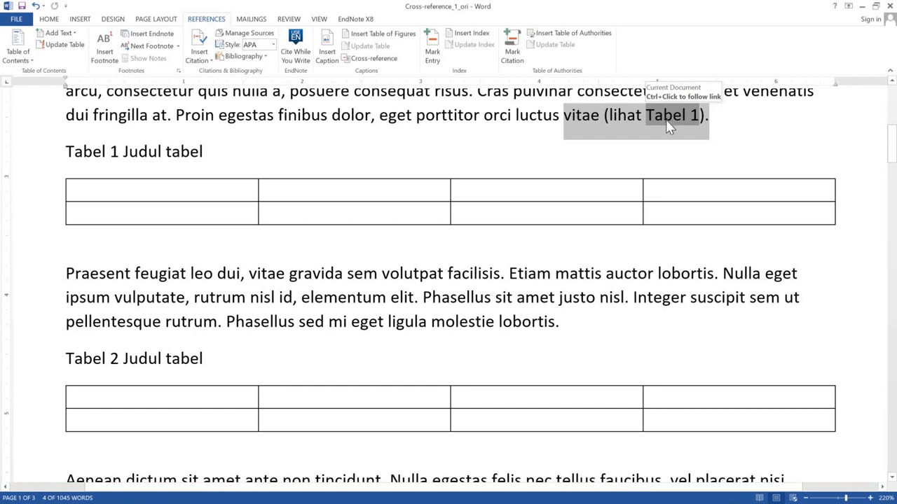
Insert a table with three columns and two rows on a new line between the first paragraph and the Tabel 1 caption
left_click(710, 128)
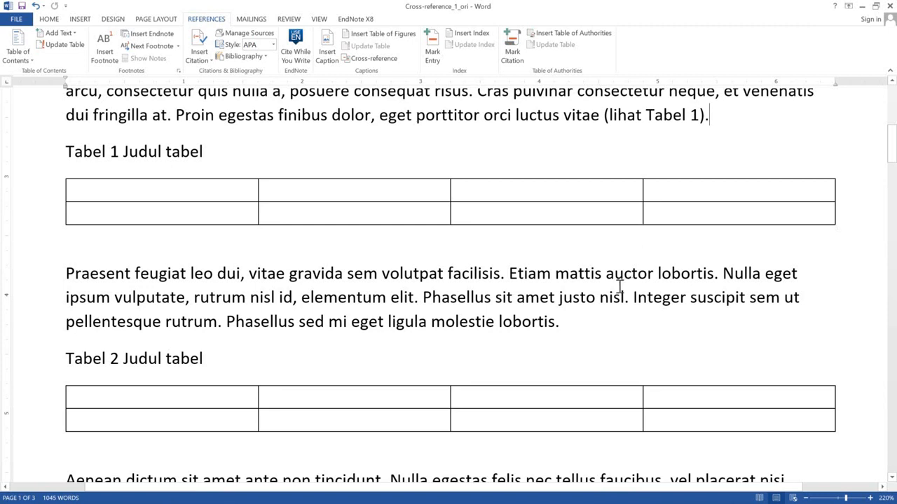
scroll(621, 286, "down", 3)
scroll(621, 285, "up", 3)
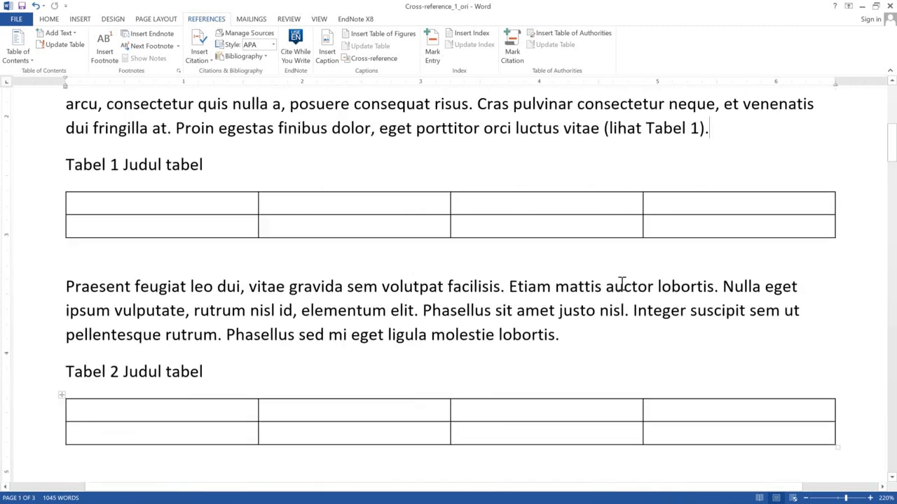
scroll(621, 285, "up", 1)
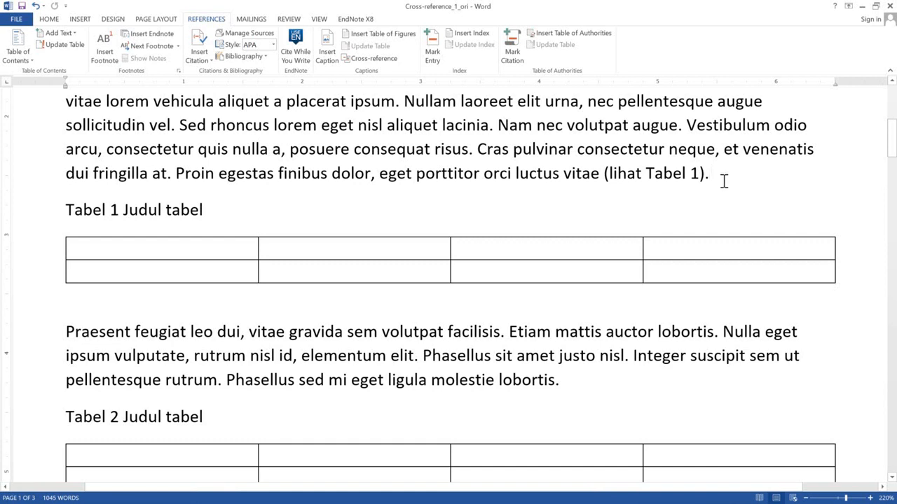
key("Return")
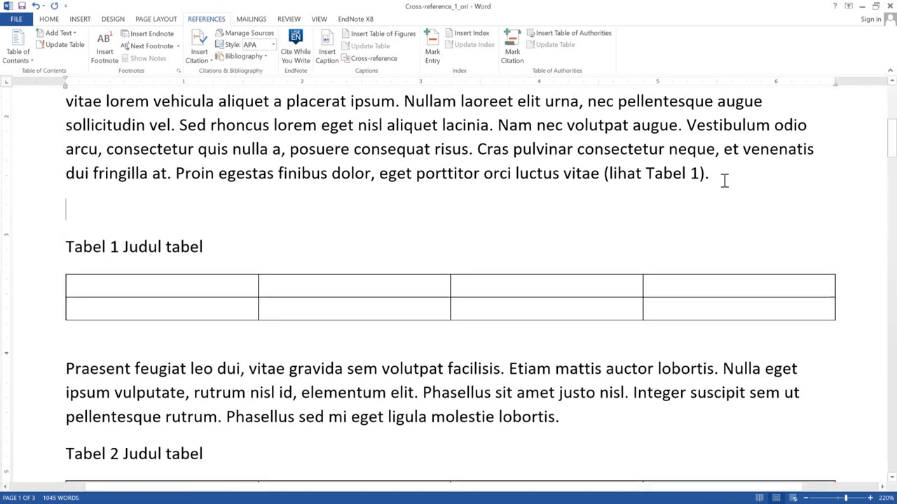
left_click(37, 261)
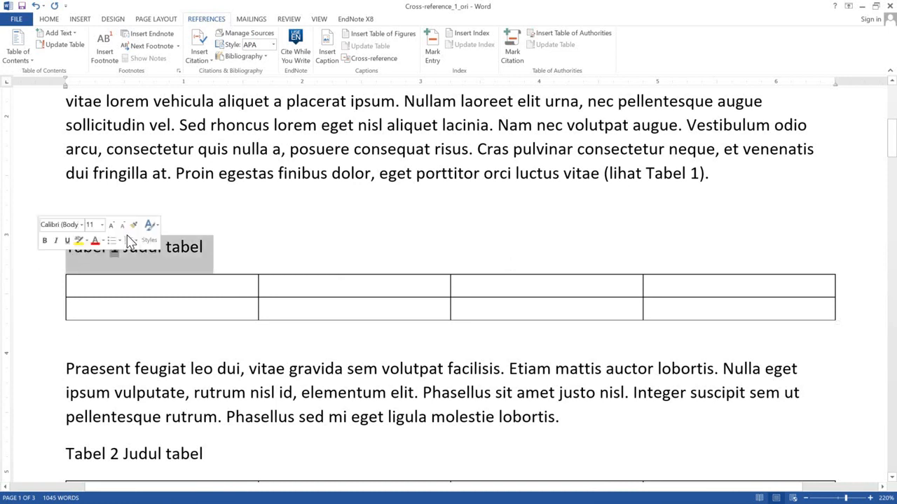
left_click(214, 211)
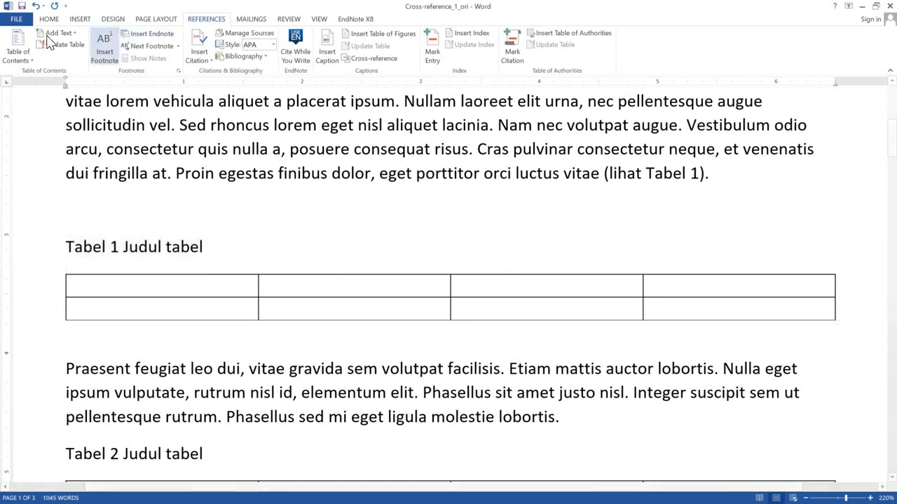
left_click(80, 19)
left_click(77, 52)
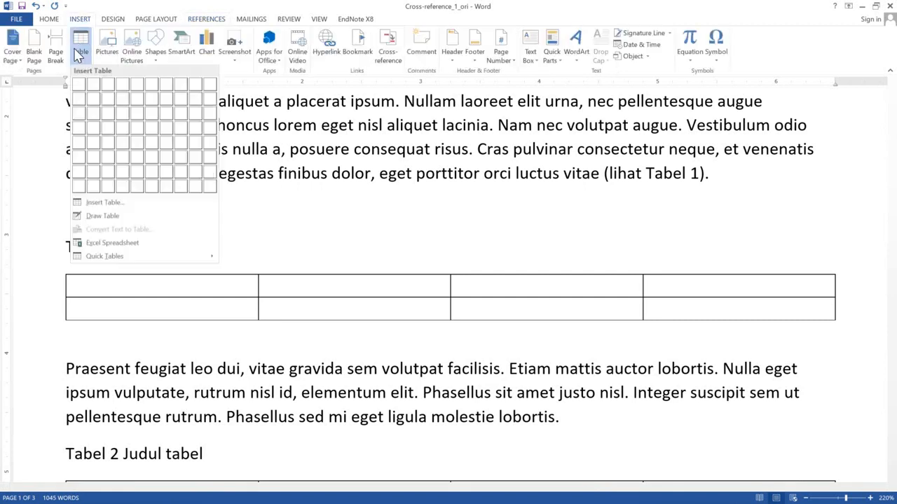
left_click(105, 100)
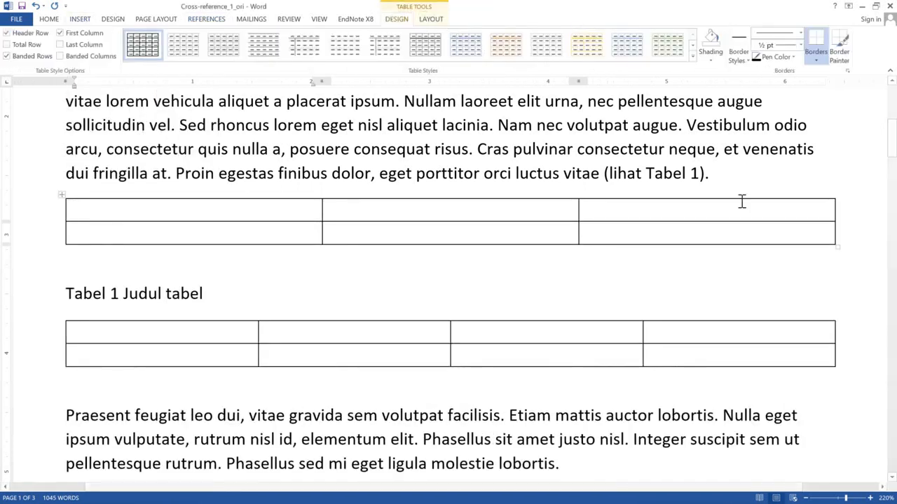
Add a caption with the "Tabel" label and the title "Judul tabel" on a new line above the new three-column table
left_click(753, 171)
key("Return")
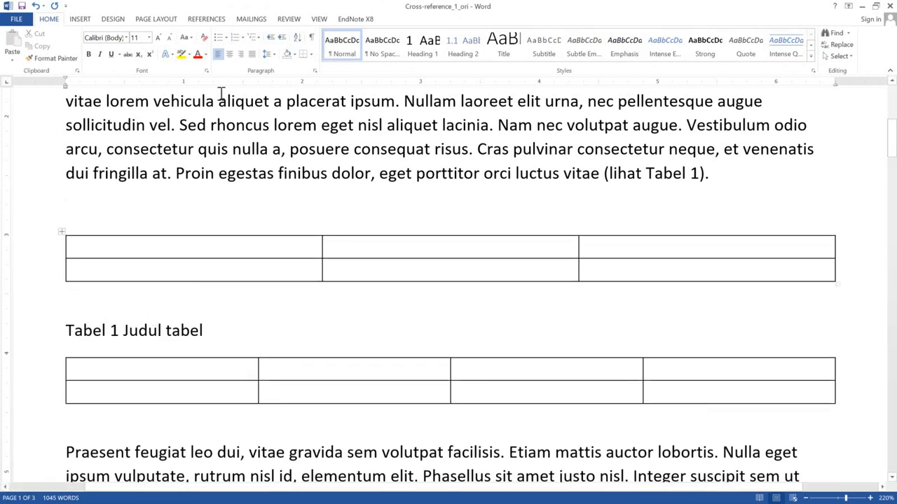
left_click(207, 21)
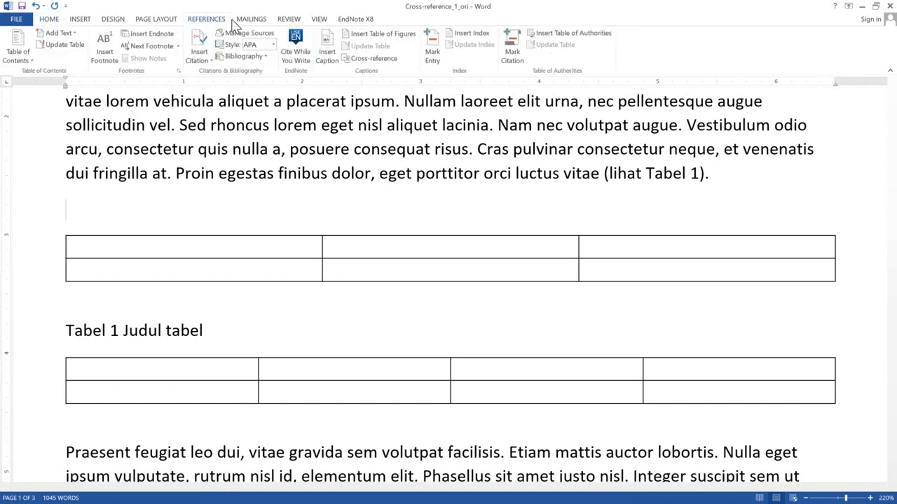
left_click(329, 61)
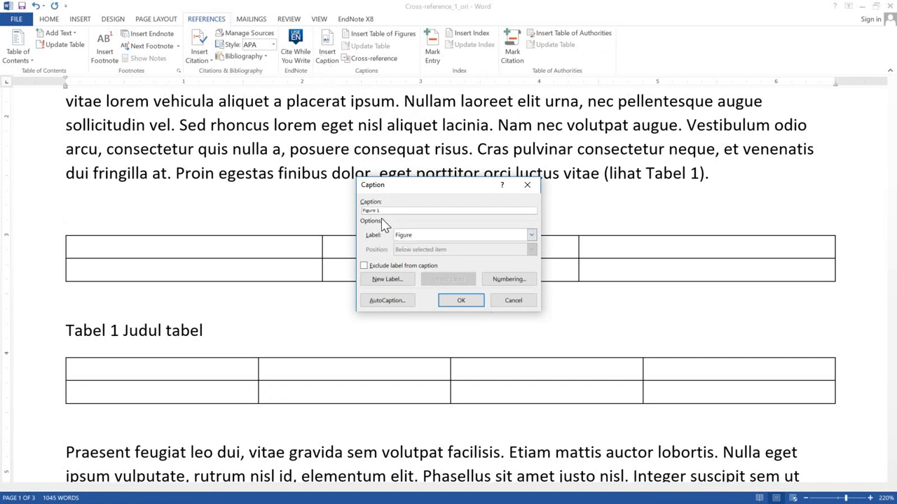
left_click(412, 237)
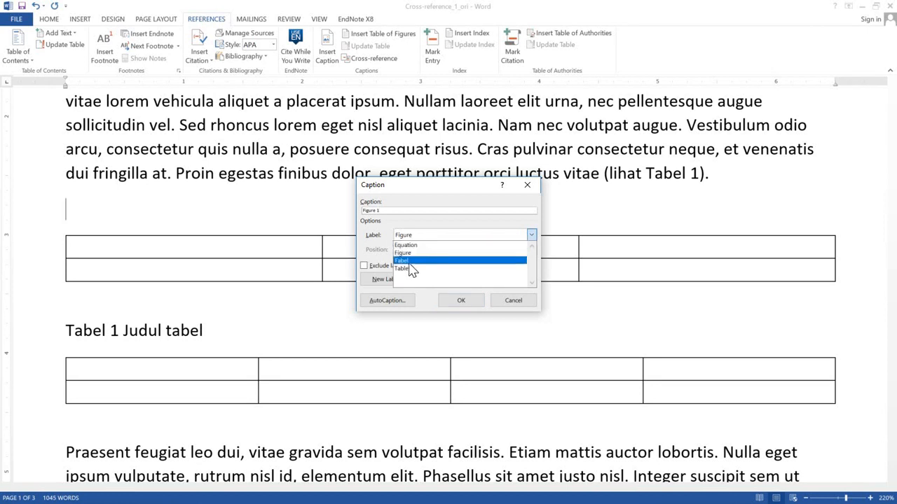
left_click(409, 262)
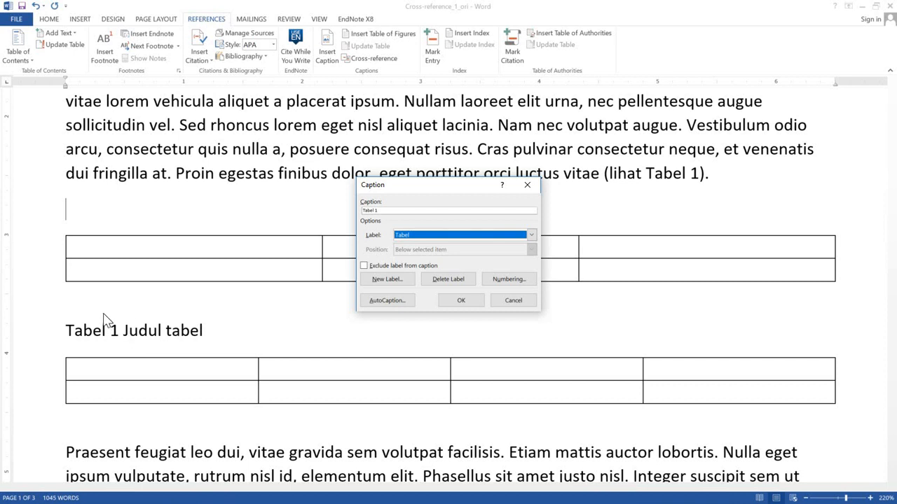
left_click(459, 303)
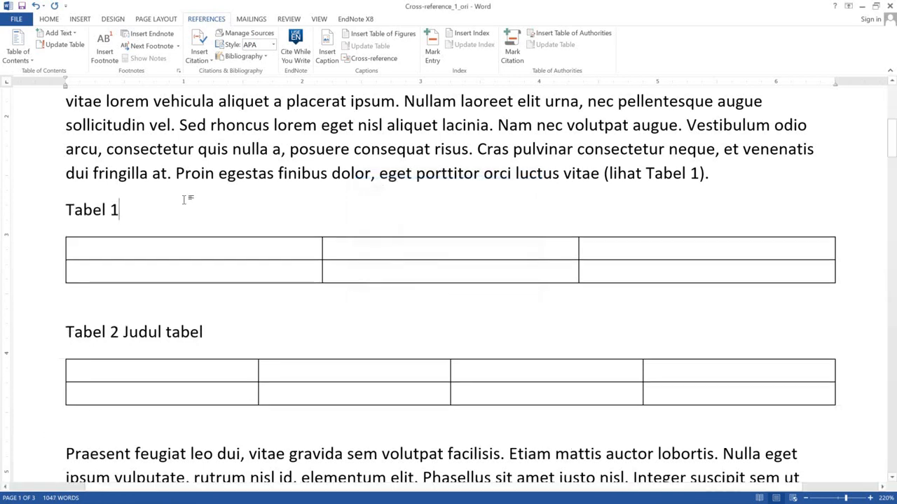
type("Ju")
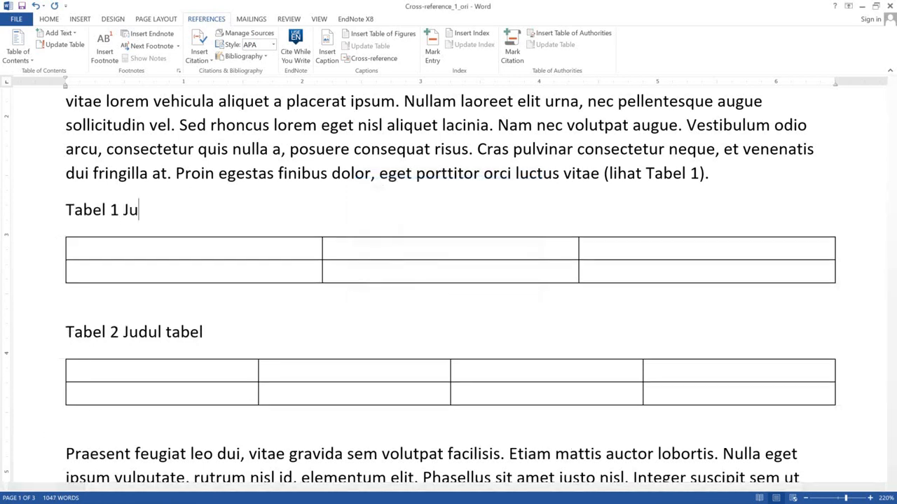
type("dul tabel")
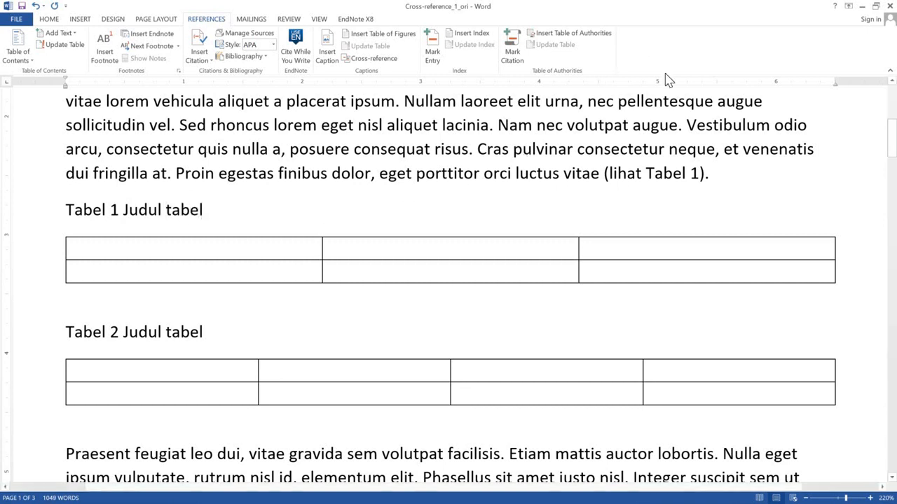
Update the cross-reference field inside the "(lihat ...)" parentheses to match the renumbered table caption
left_click(669, 170)
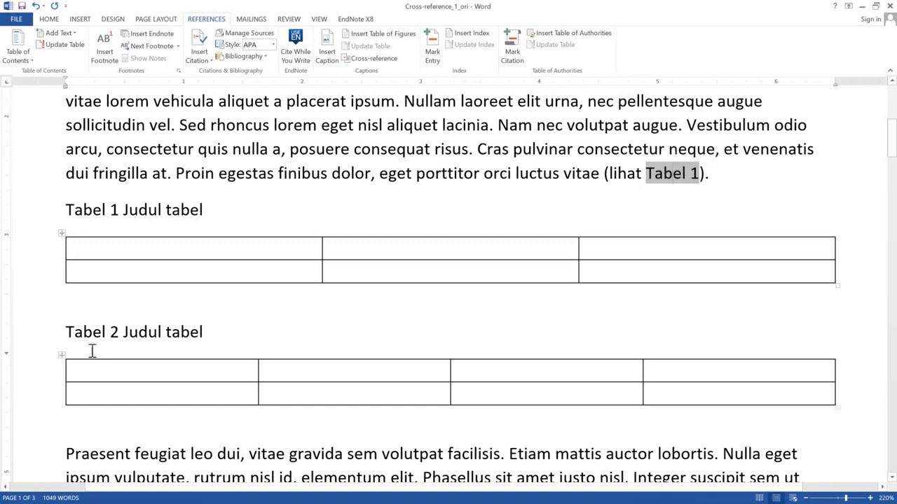
left_click(45, 341)
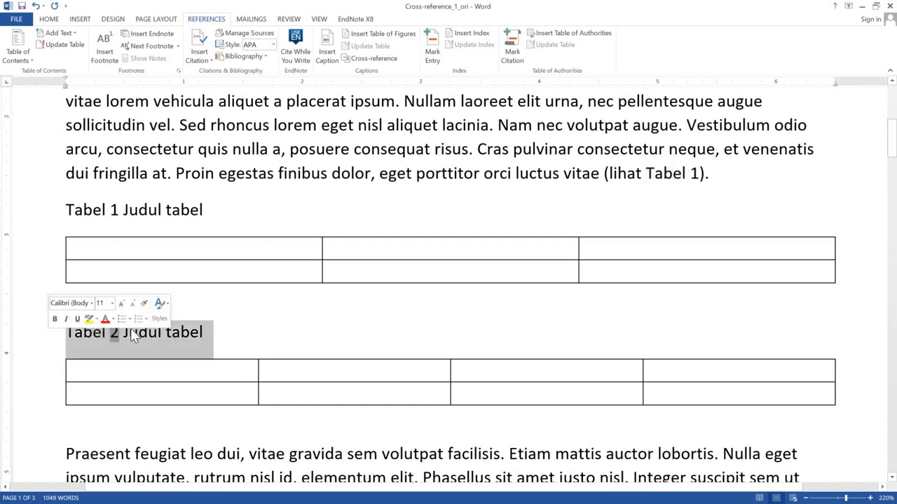
left_click(171, 333)
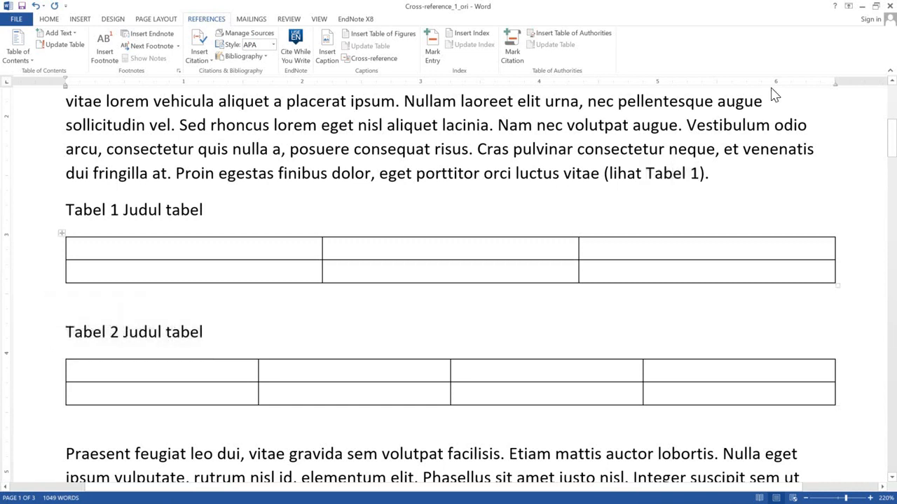
left_click(664, 176)
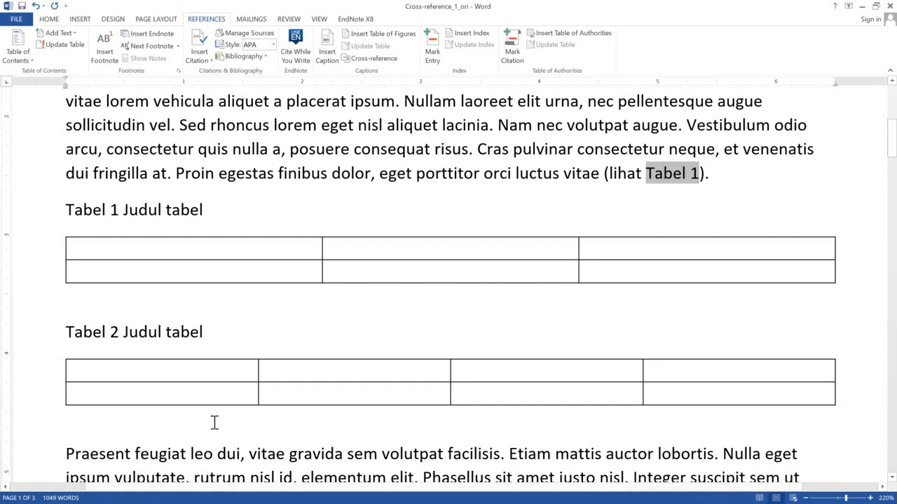
right_click(666, 179)
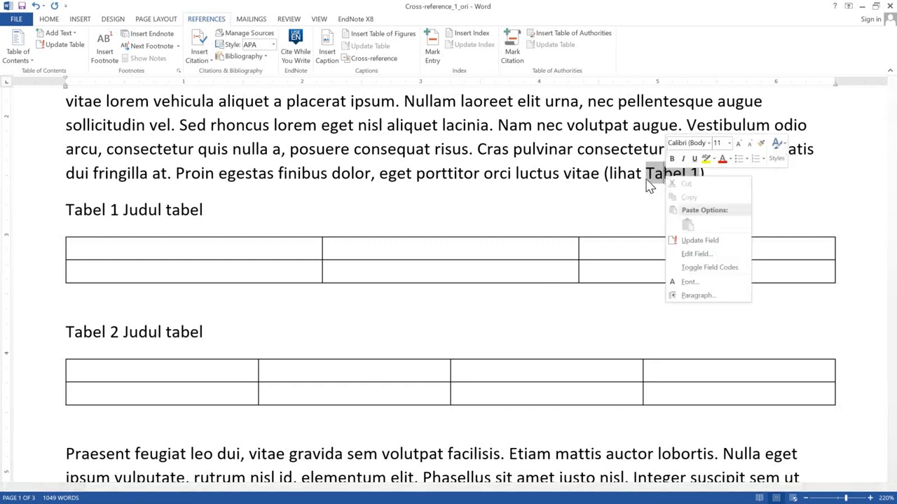
right_click(654, 179)
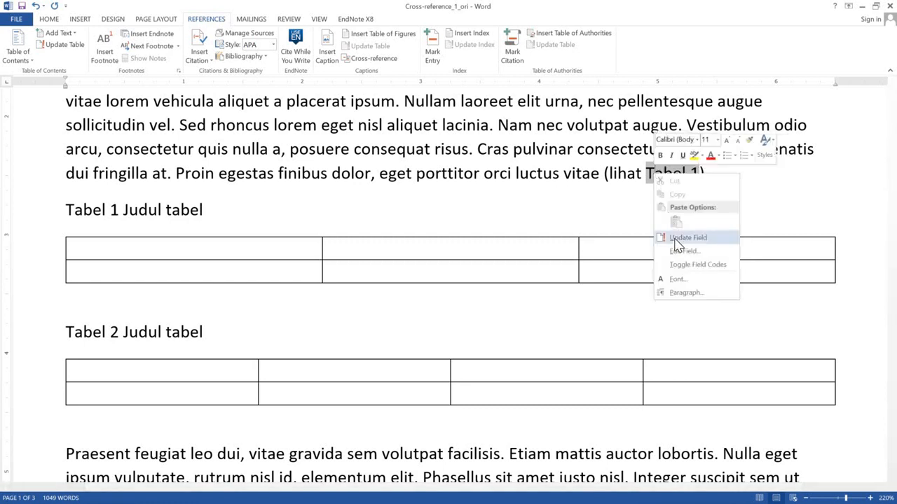
left_click(676, 240)
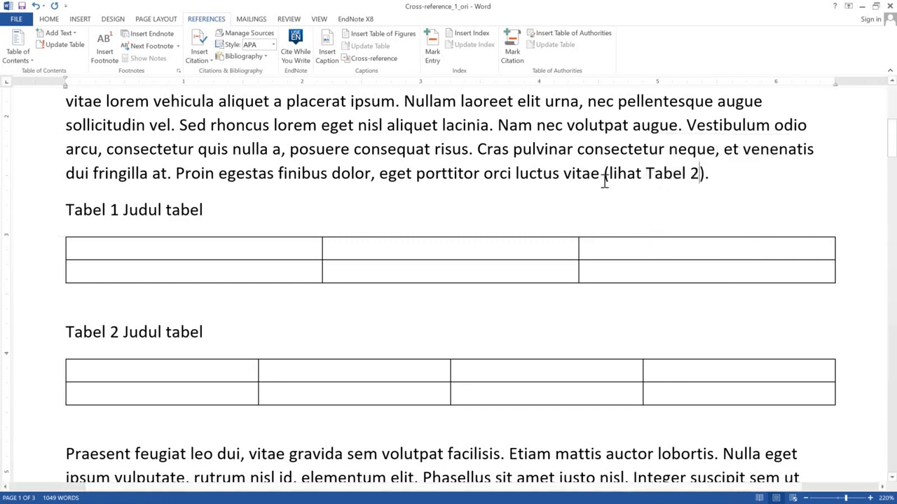
left_click_drag(606, 179, 706, 176)
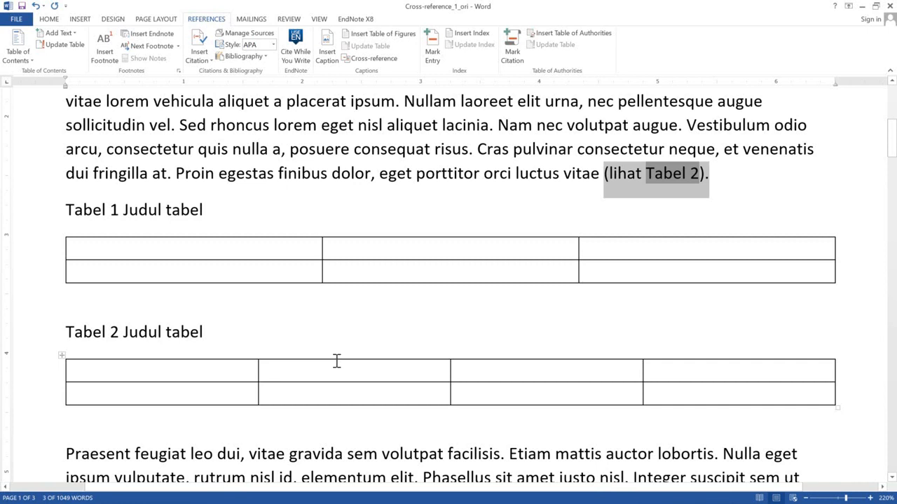
Insert the text "Bab dua membicarakan tentang " before "Phasellus sit amet" in the paragraph starting with "Praesent feugiat"
scroll(337, 361, "down", 4)
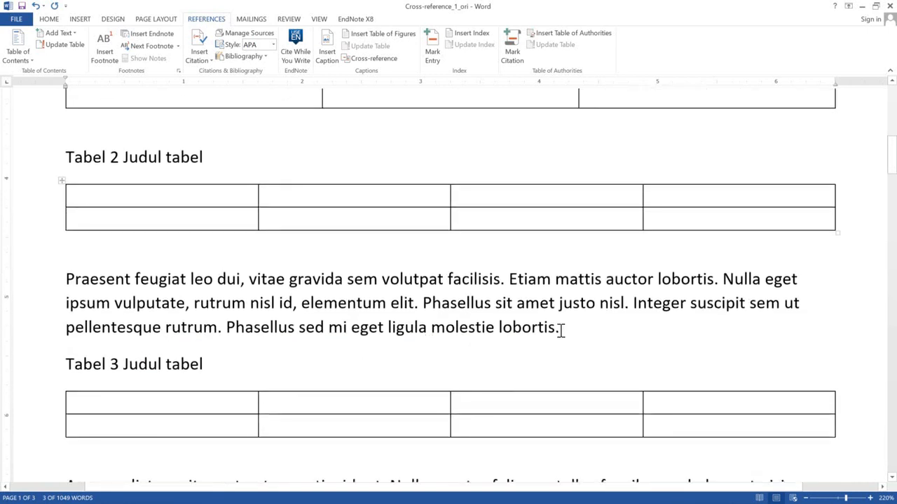
left_click(560, 330)
left_click(424, 302)
type("Bab ")
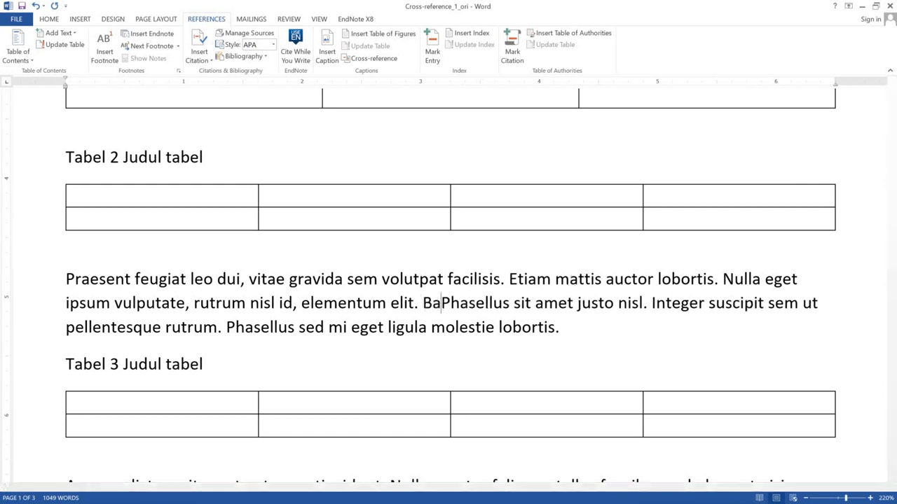
type("dua memb")
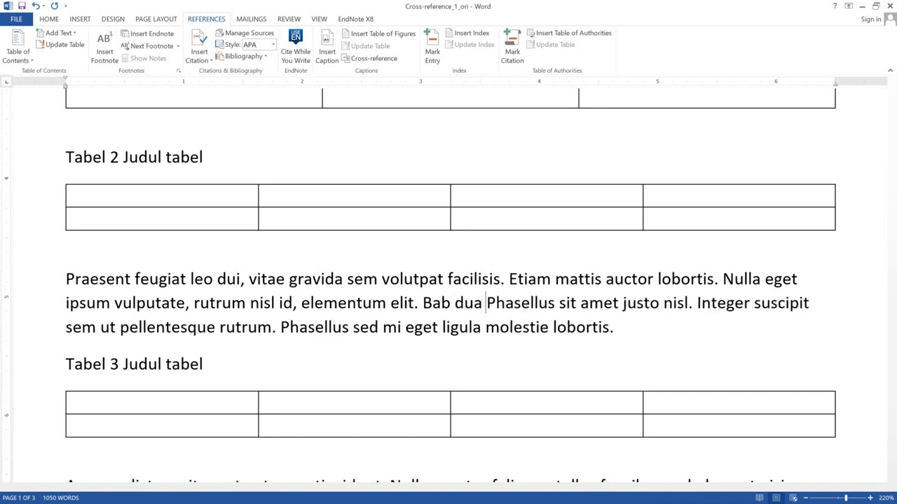
type("icarakan t")
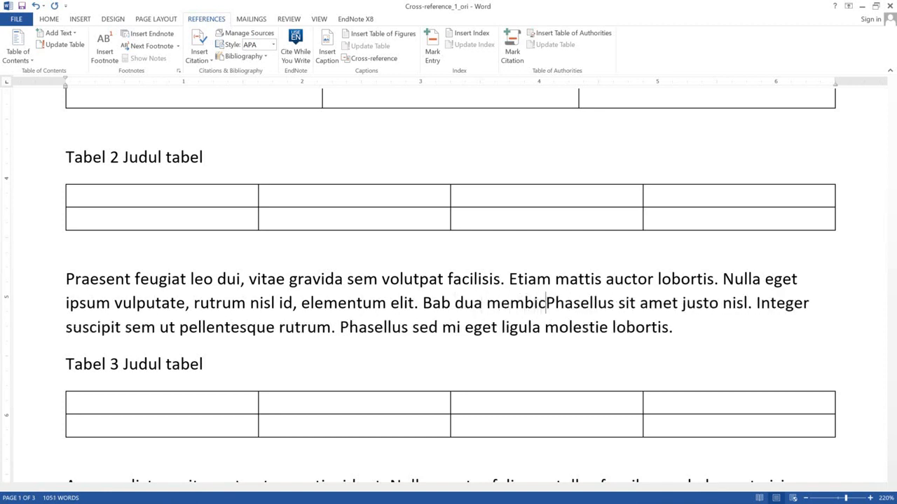
type("entang")
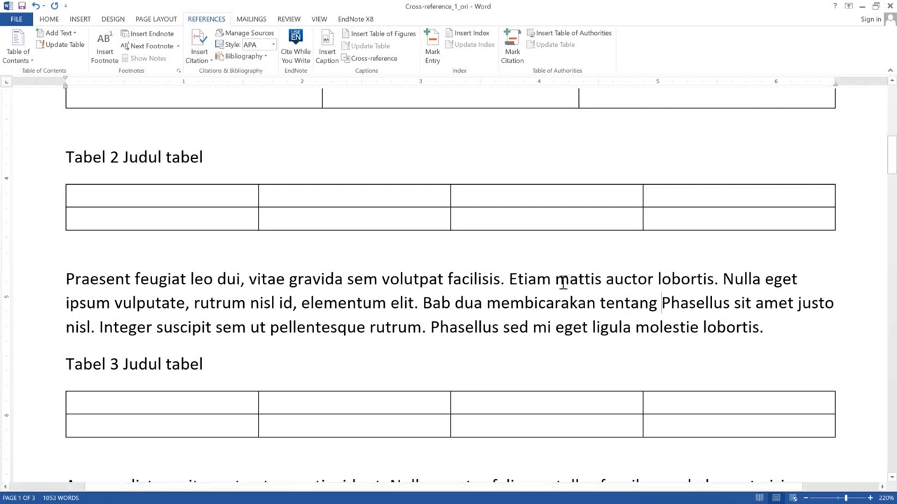
Insert a hyperlinked cross-reference to the heading number of "2 Bab tiga" after "Bab dua" in the new sentence
left_click_drag(423, 302, 468, 304)
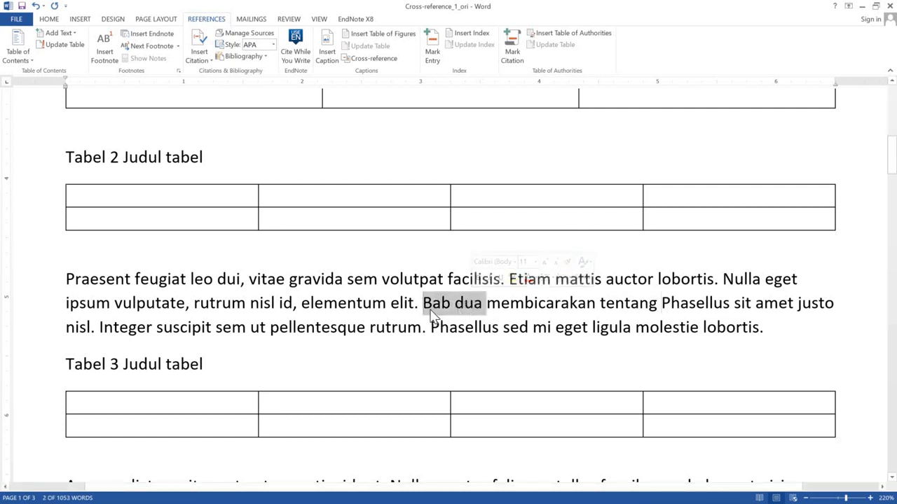
left_click(485, 303)
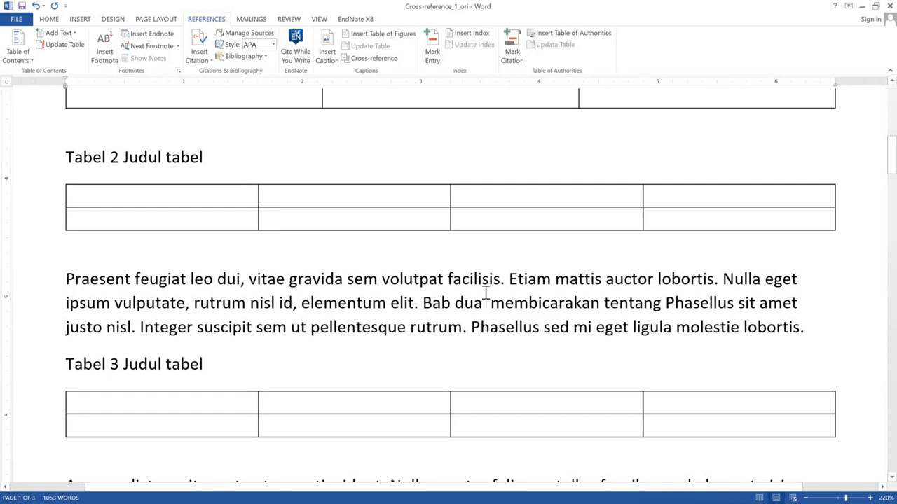
left_click(390, 65)
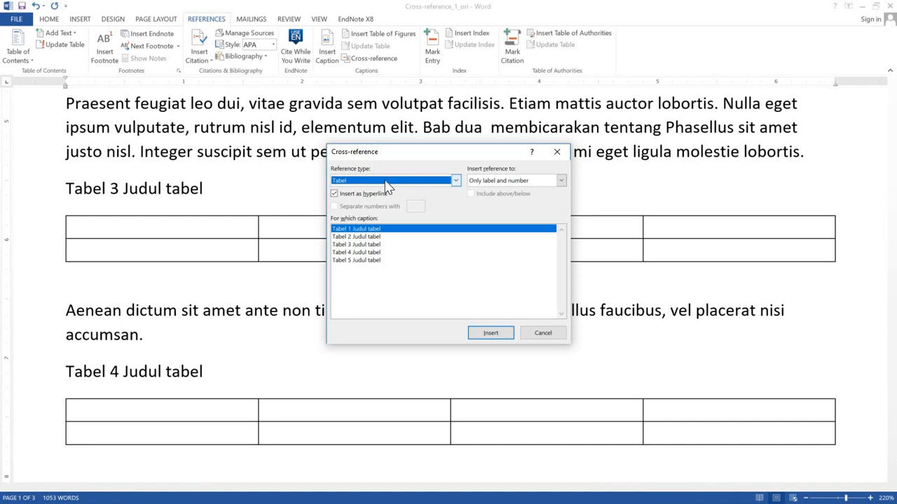
left_click(386, 182)
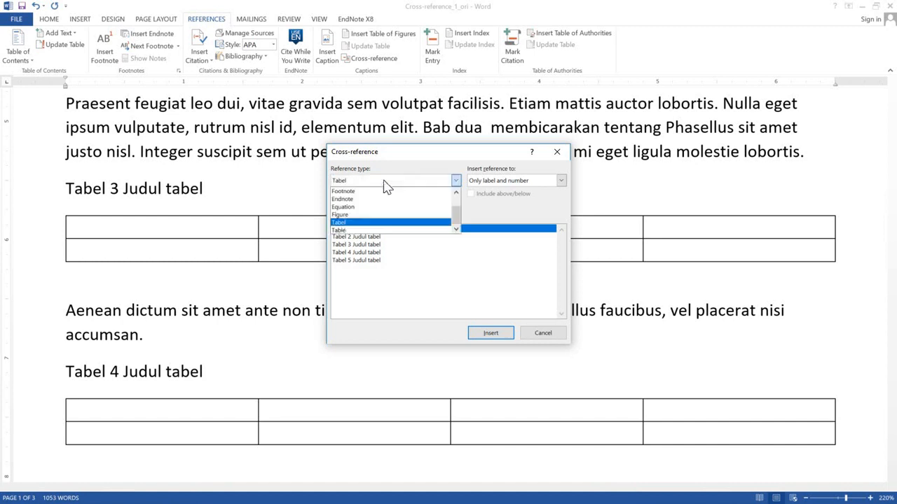
scroll(384, 208, "up", 1)
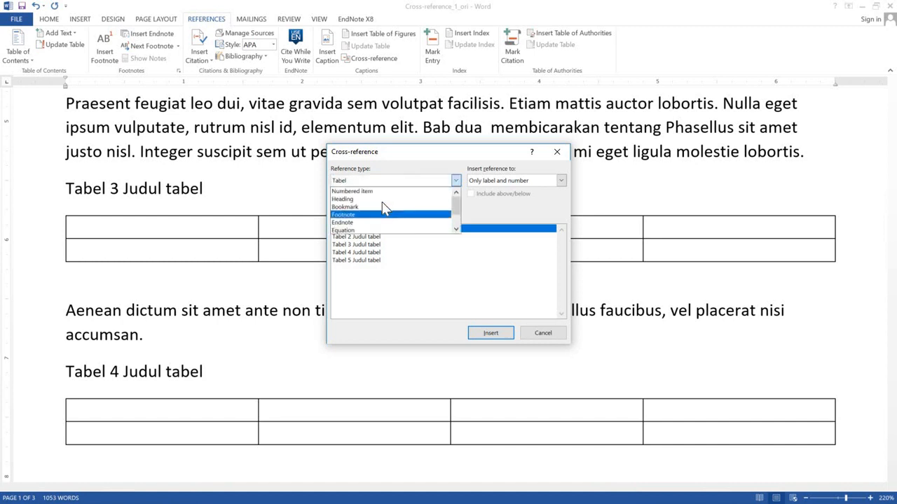
left_click(383, 201)
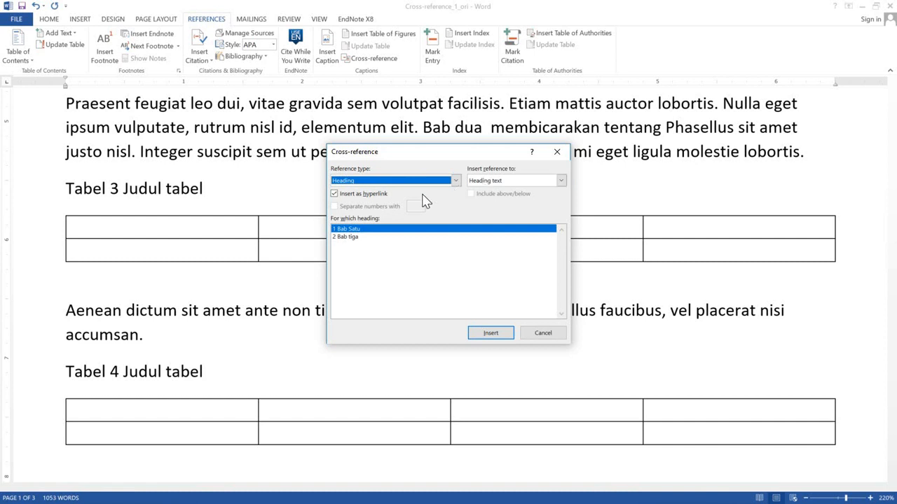
left_click(356, 237)
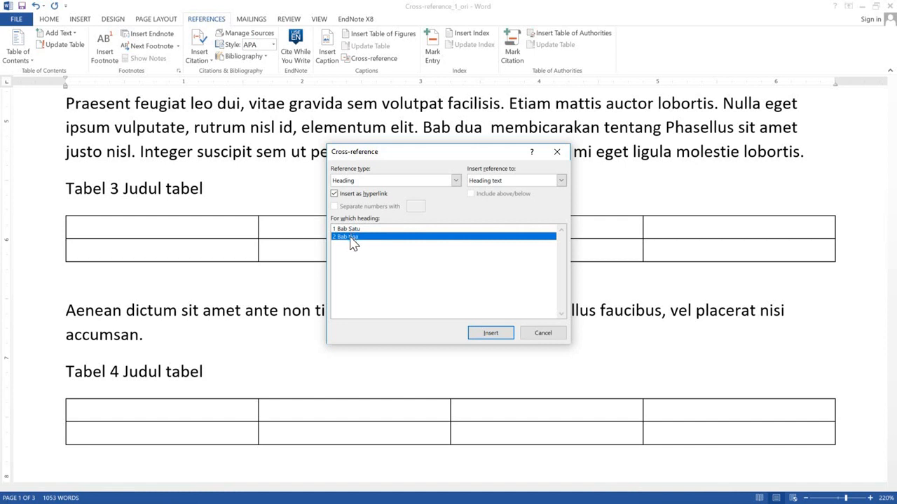
left_click(499, 182)
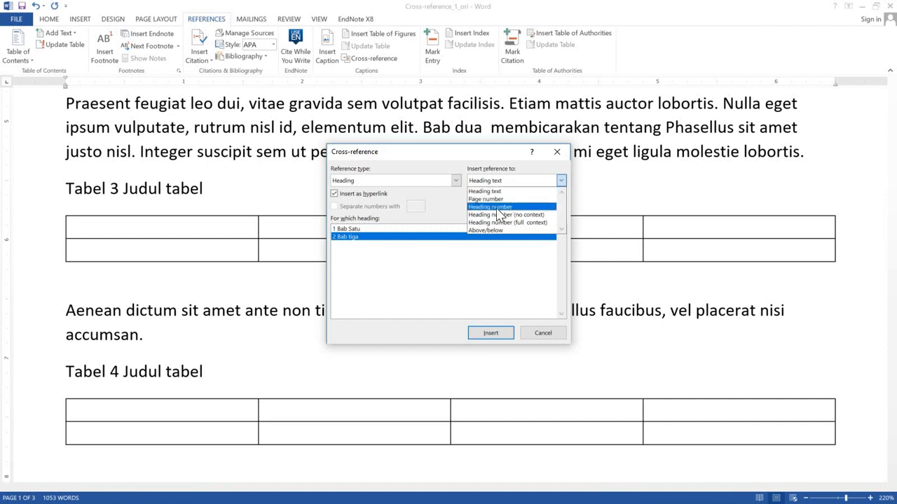
left_click(498, 208)
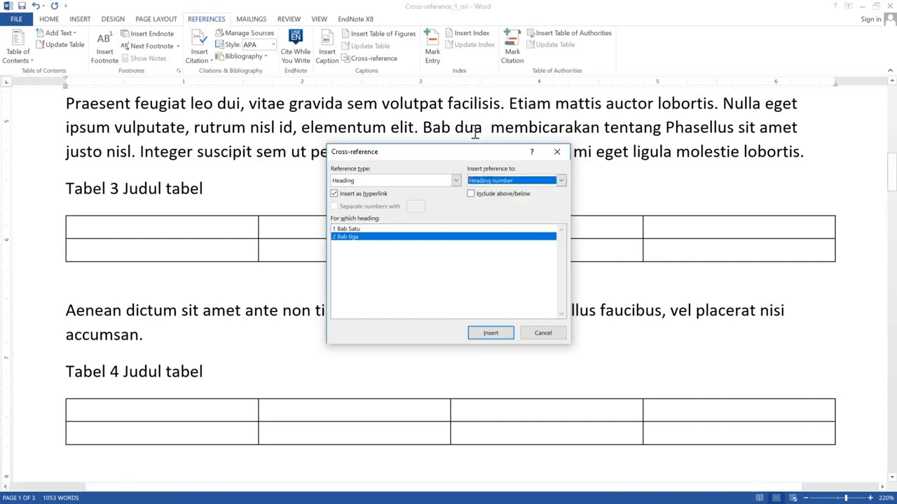
left_click(491, 336)
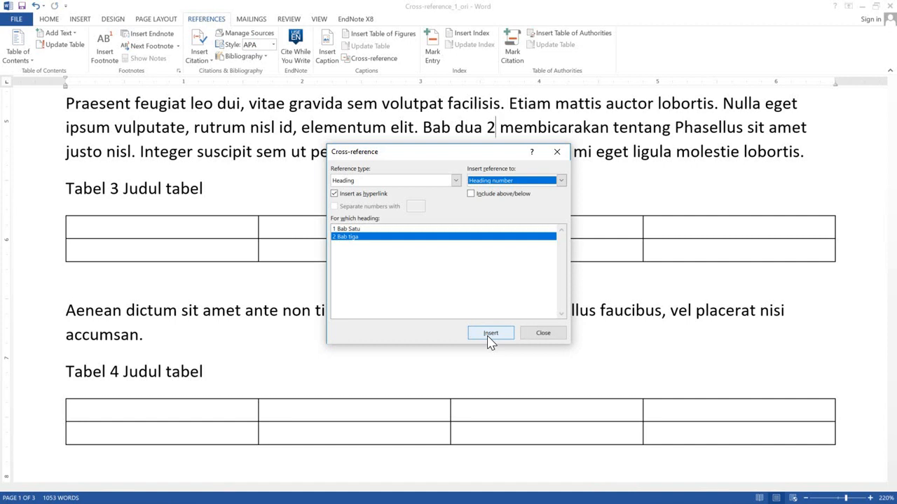
left_click(527, 334)
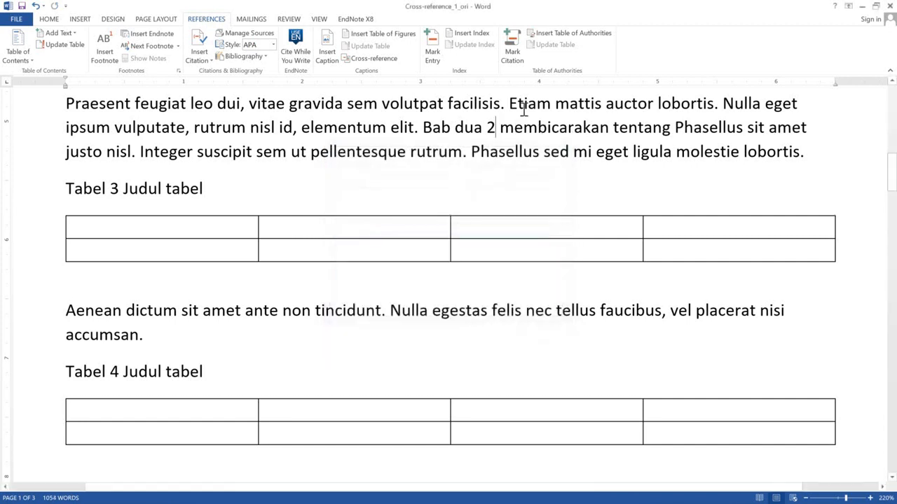
Delete the word "dua" before the heading-number cross-reference so the sentence starts with "Bab 2"
left_click(490, 129)
key("BackSpace")
key("BackSpace")
key("BackSpace")
key("BackSpace")
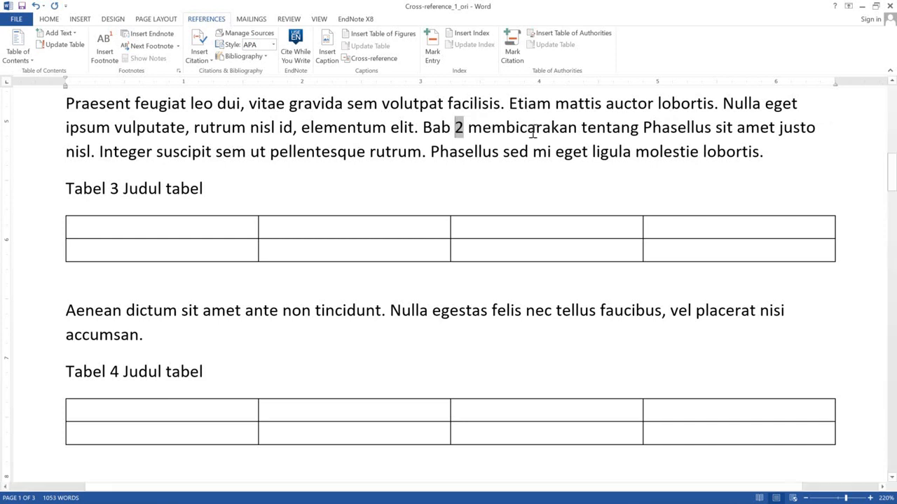
Follow the heading-number cross-reference link after "Bab" to its target heading
left_click(420, 130)
left_click(386, 131)
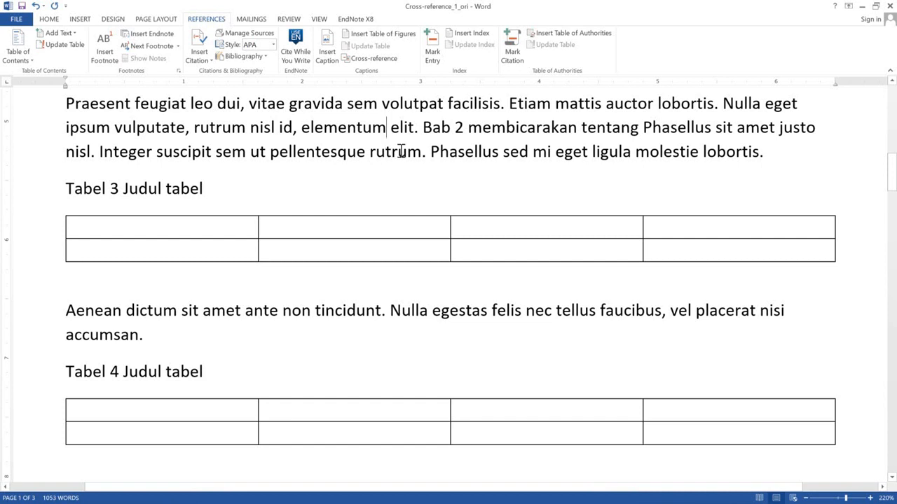
left_click(457, 128)
left_click_drag(424, 133, 482, 125)
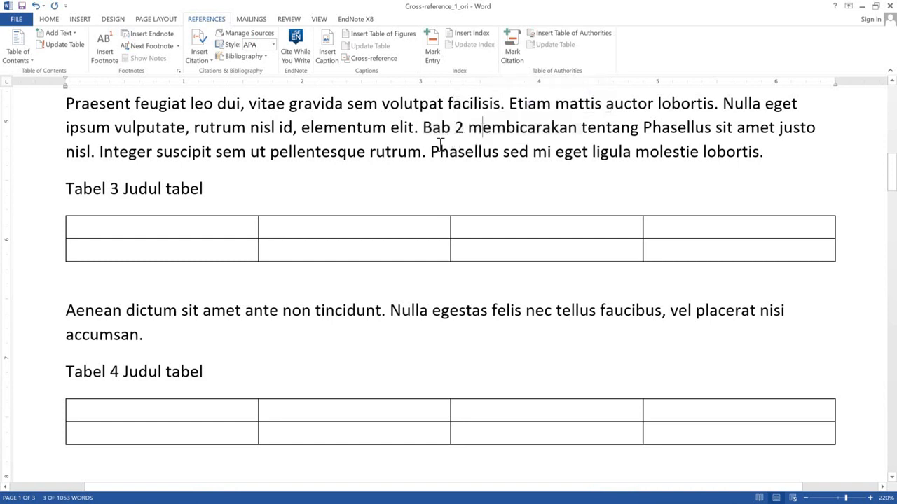
left_click(465, 133)
double_click(461, 133)
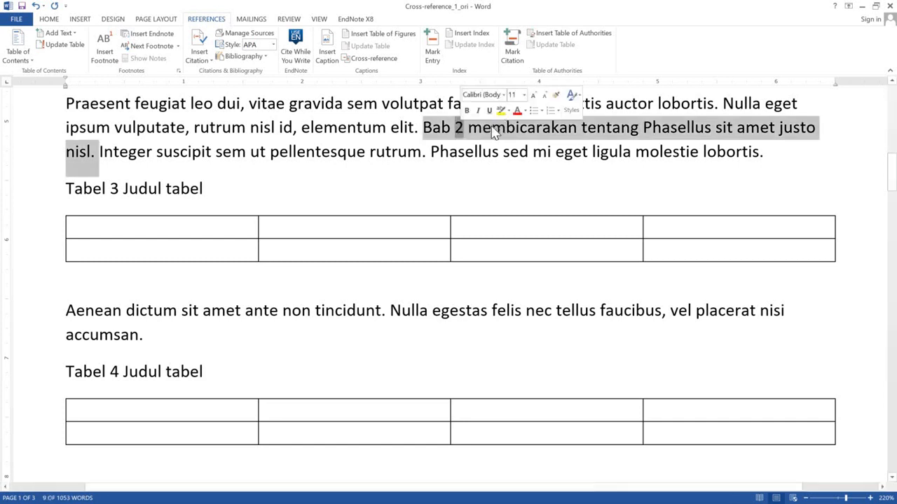
left_click(460, 130)
double_click(461, 134)
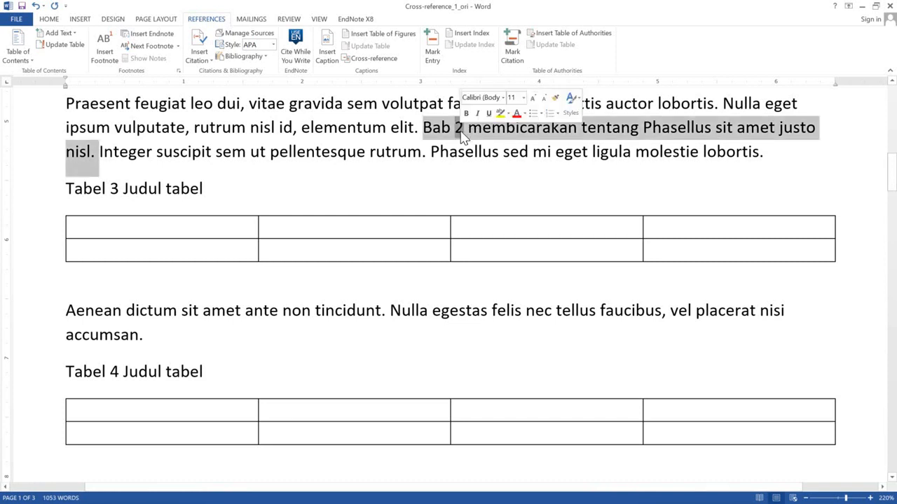
left_click(461, 132)
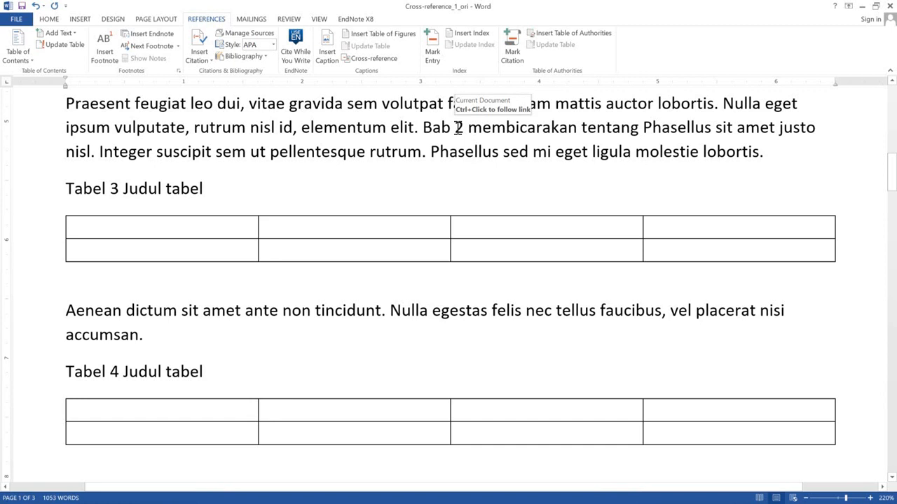
left_click(458, 128, "ctrl")
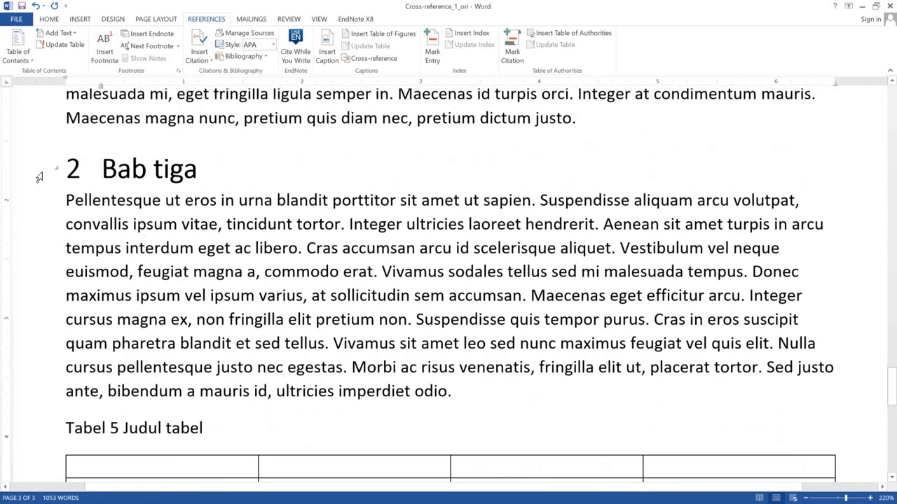
Change the text of the second chapter heading to "Bab dua"
left_click(13, 184)
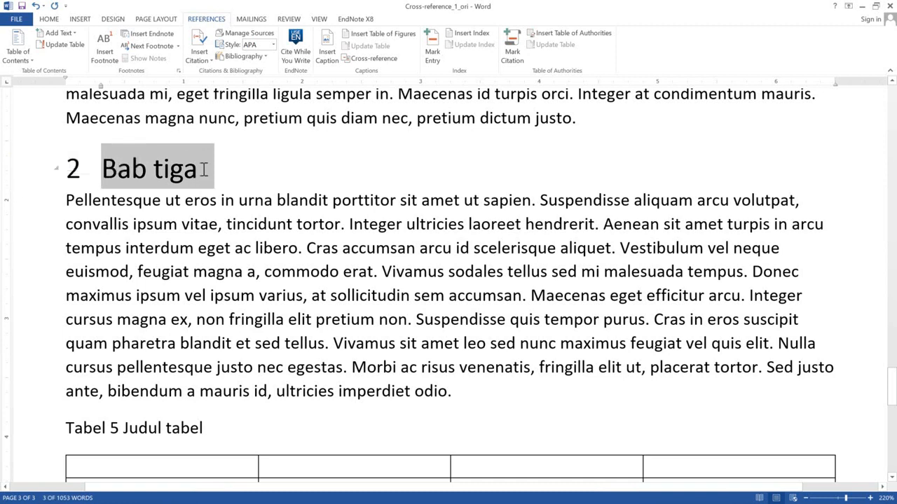
left_click(196, 176)
key("BackSpace")
key("BackSpace")
key("BackSpace")
key("BackSpace")
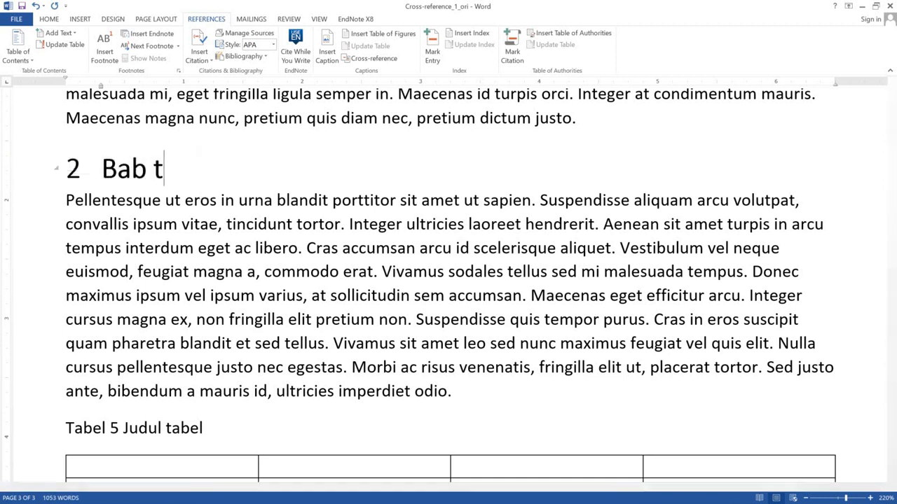
type("dua")
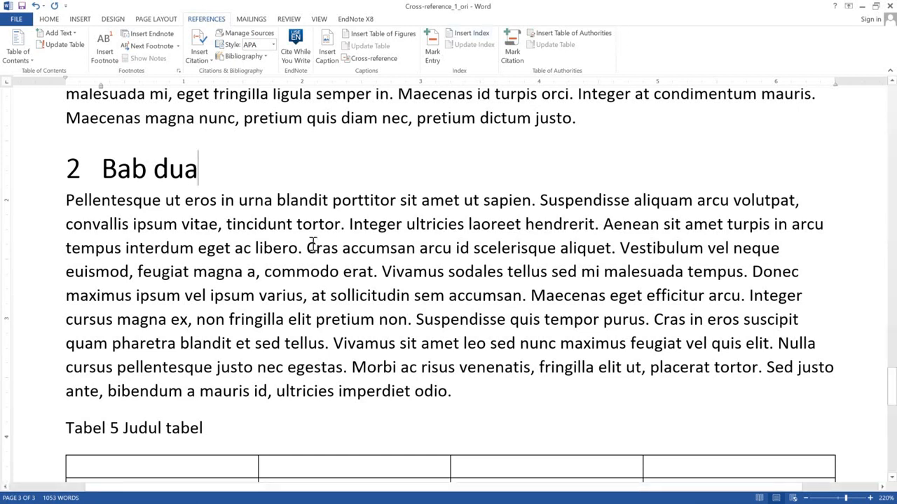
Add seven rows to the table under the Tabel 4 caption so it runs onto the next page
scroll(313, 243, "up", 15)
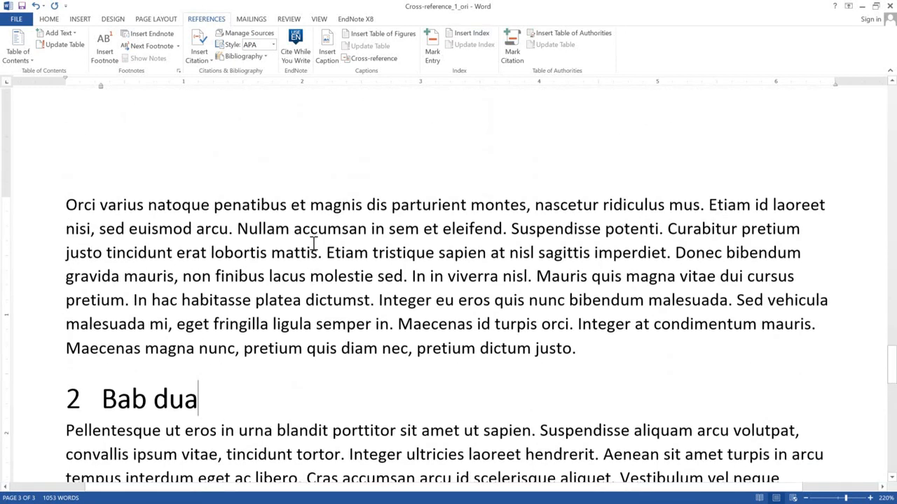
scroll(313, 243, "up", 15)
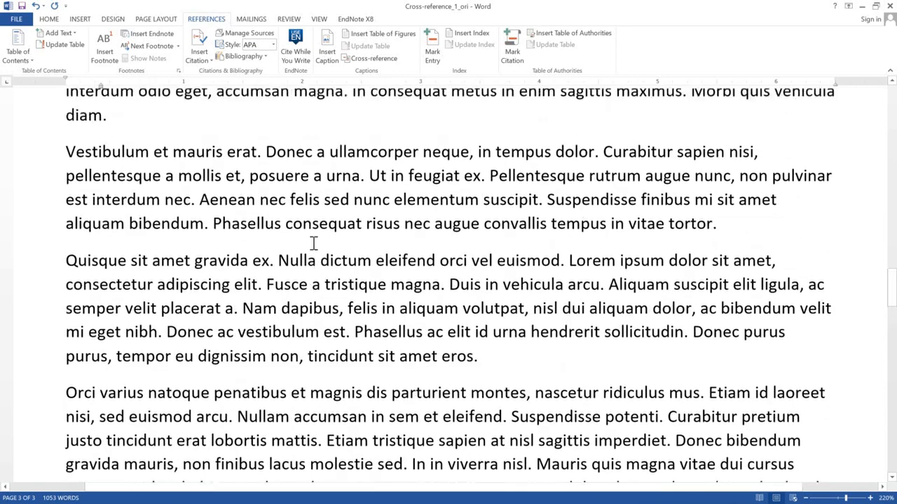
scroll(313, 243, "up", 15)
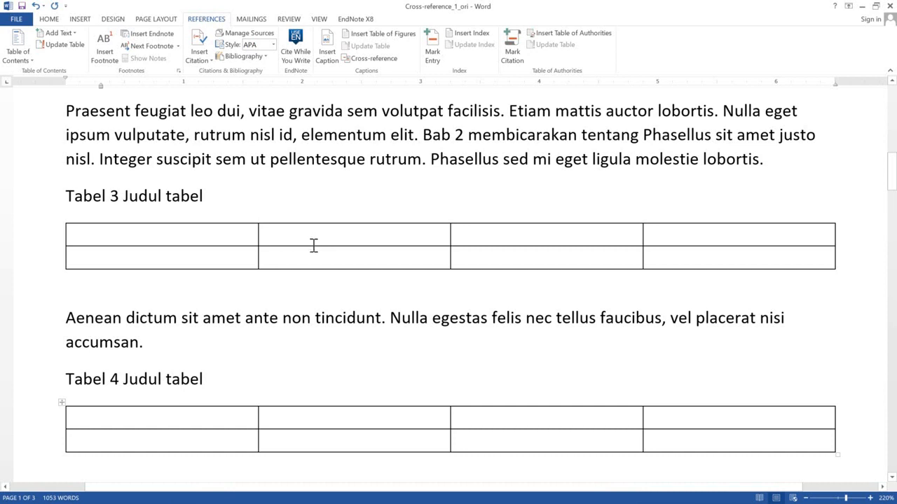
scroll(313, 245, "down", 3)
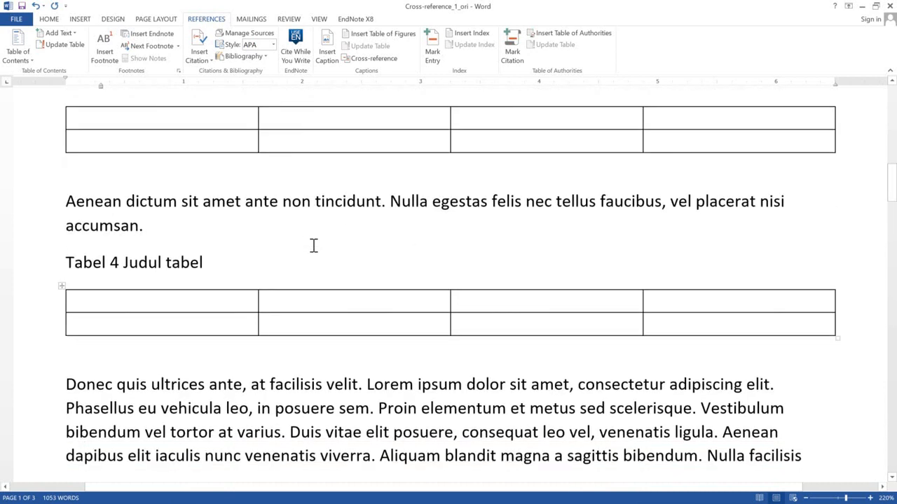
left_click(318, 301)
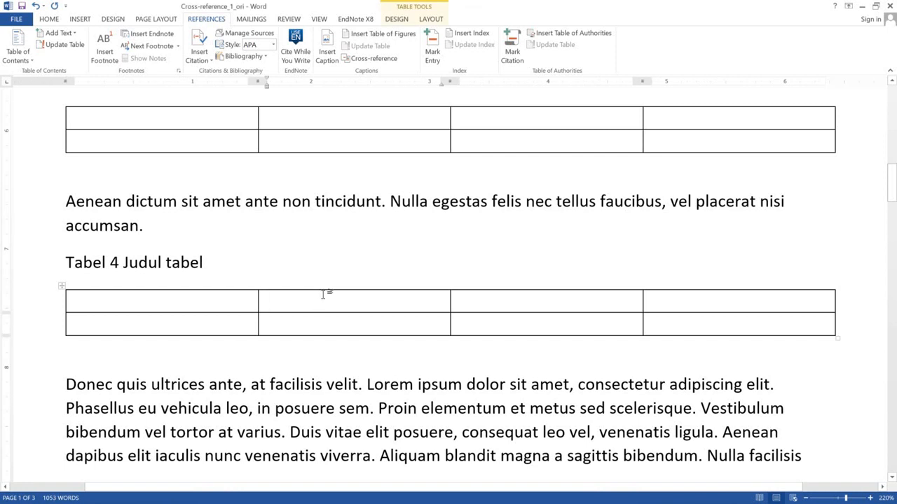
left_click(219, 295)
scroll(230, 282, "up", 5)
scroll(229, 282, "up", 1)
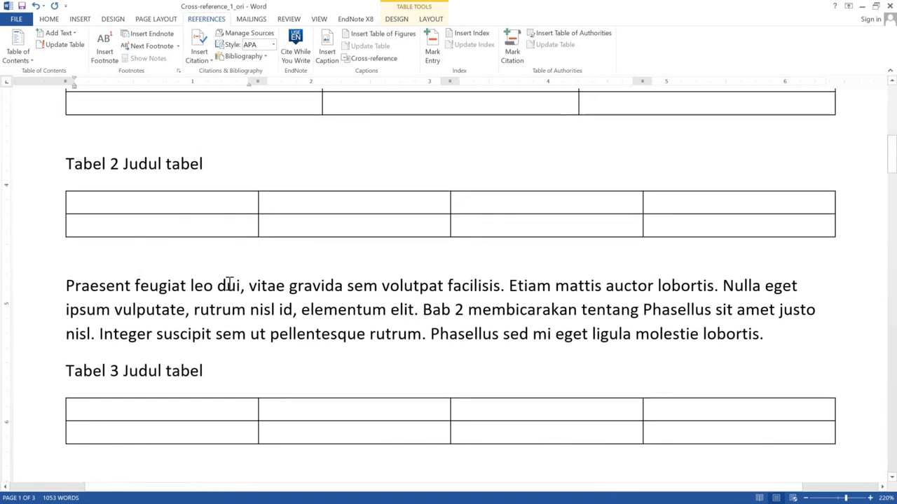
scroll(230, 283, "down", 5)
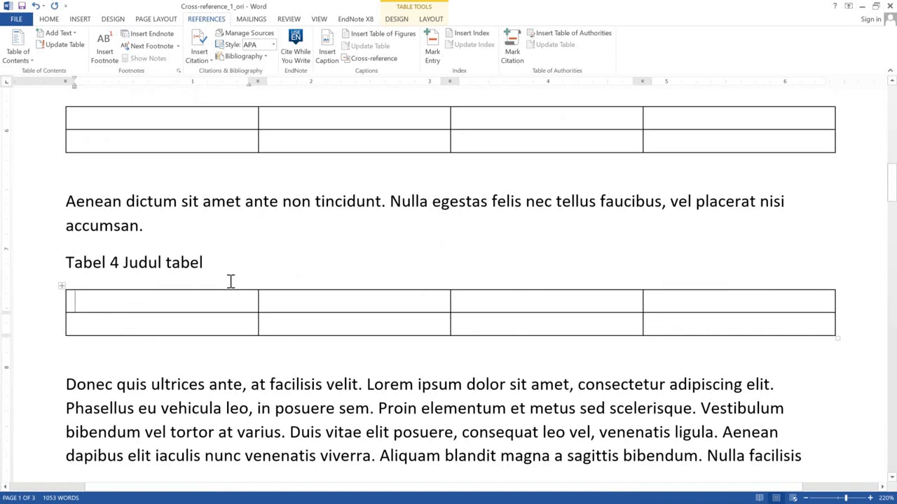
key("Tab")
key("Tab")
key("Tab")
key("Tab")
key("Tab")
key("Tab")
key("Tab")
key("Tab")
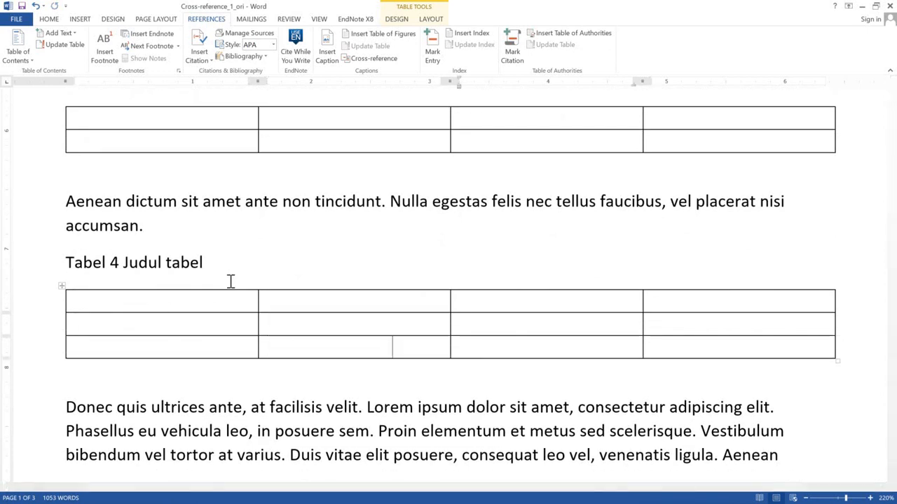
key("Tab")
key("Tab")
key("Tab")
key("Tab")
key("Tab")
key("Tab")
key("Tab")
key("Tab")
key("Tab")
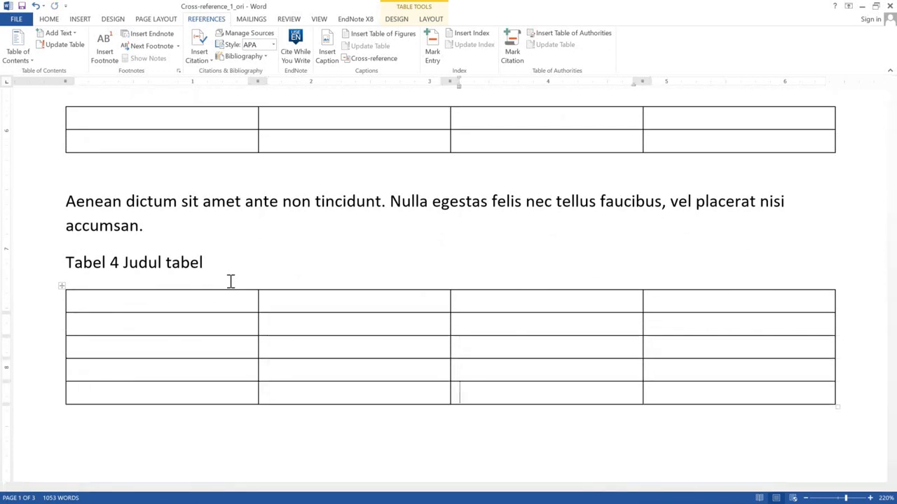
key("Tab")
key("Tab")
key("Tab")
key("Tab")
key("Tab")
key("Tab")
key("Tab")
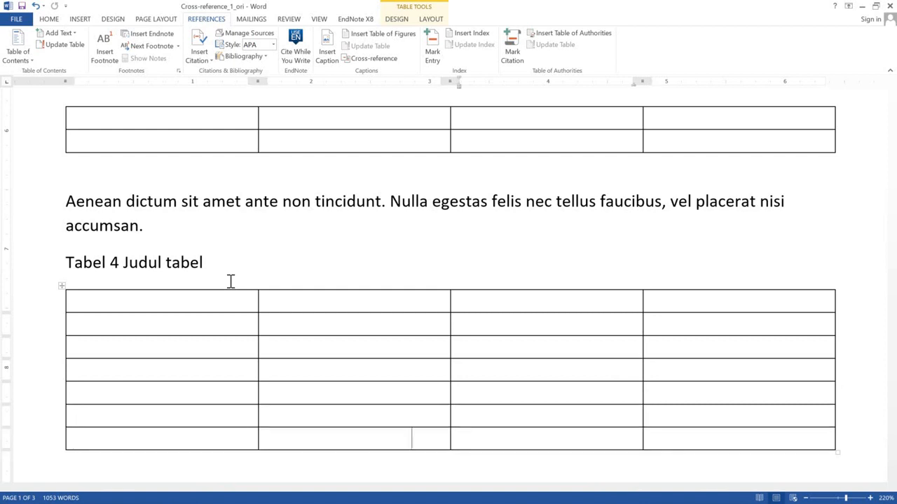
key("Tab")
key("Tab")
key("Tab")
key("Tab")
key("Tab")
key("Tab")
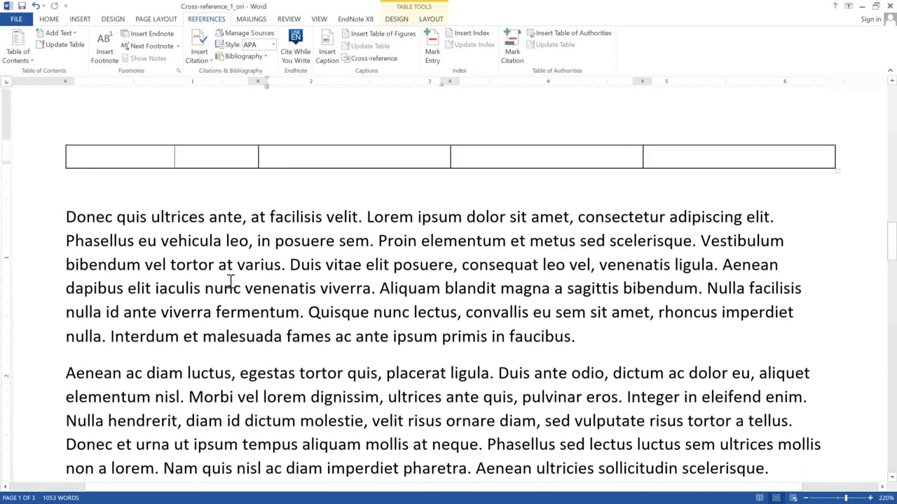
key("Tab")
Select the Tabel 4 caption together with its whole table and the empty line below it, across the page break
scroll(231, 280, "up", 8)
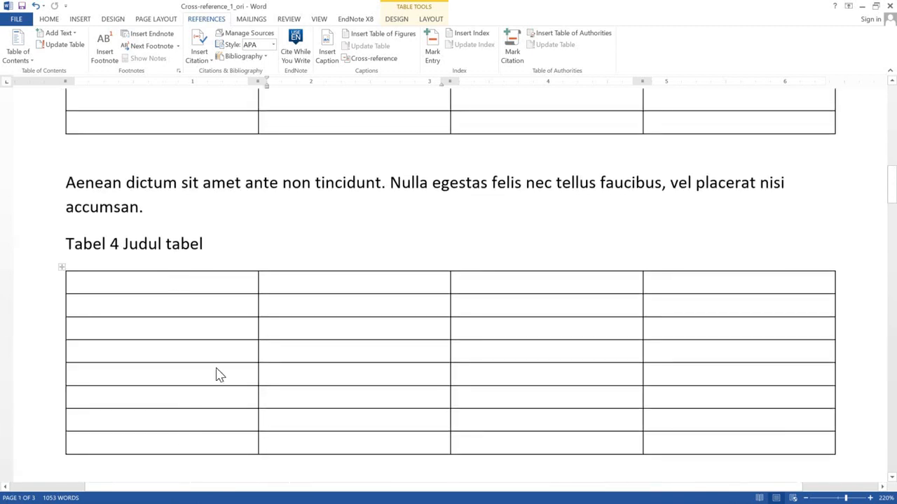
scroll(219, 365, "down", 8)
scroll(220, 358, "up", 8)
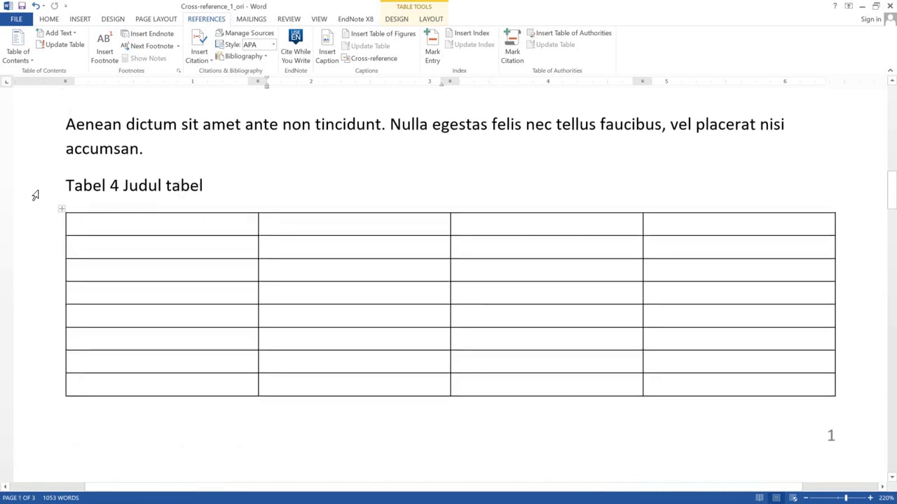
left_click_drag(35, 196, 11, 340)
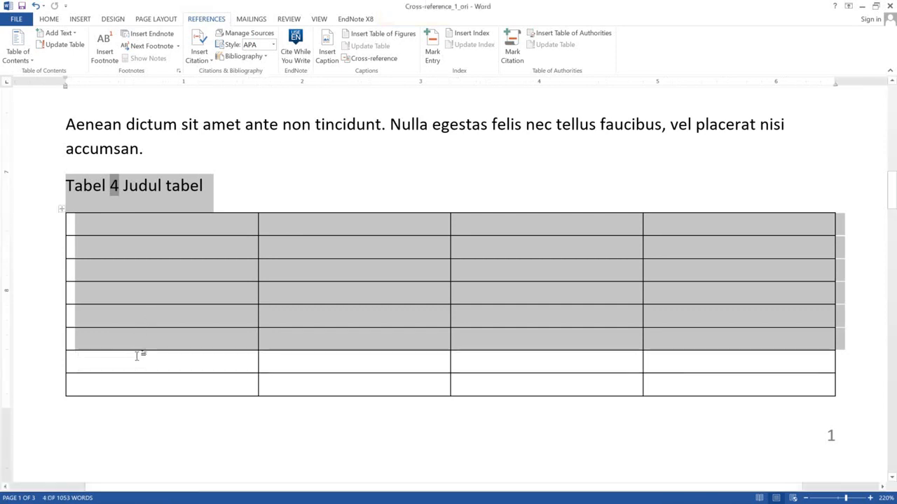
scroll(154, 351, "down", 4)
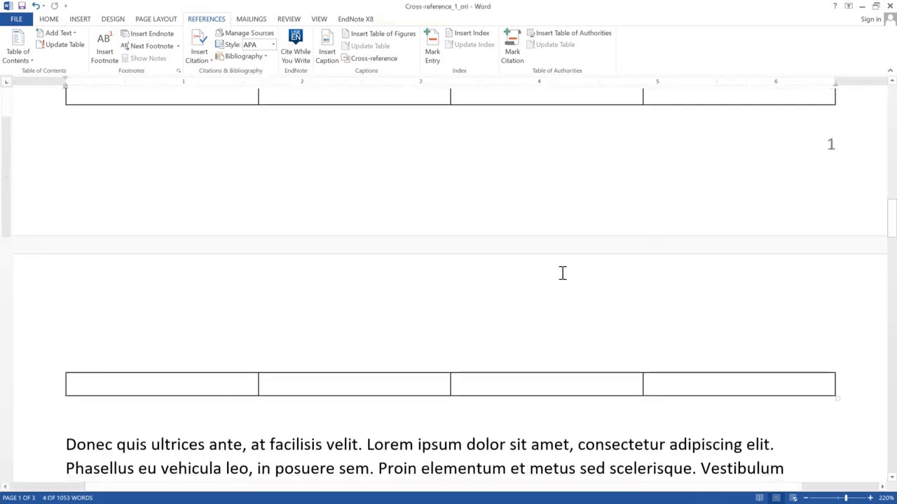
left_click(89, 418, "shift")
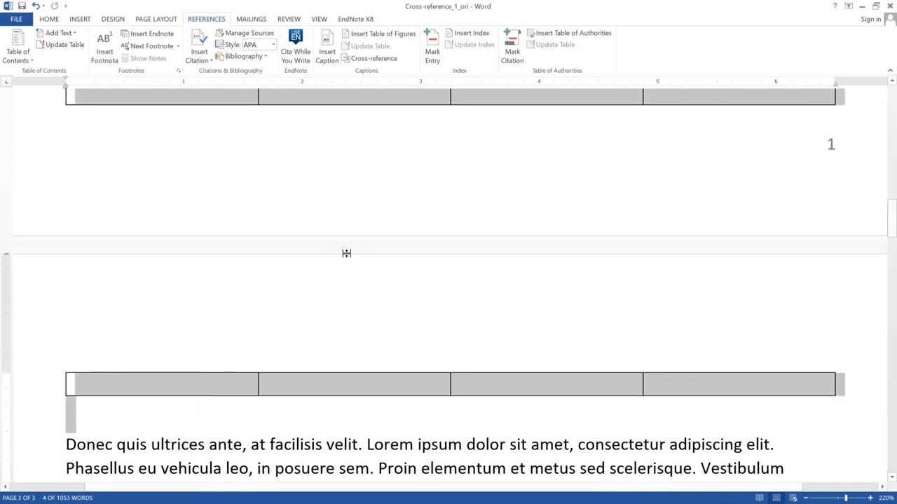
scroll(329, 252, "up", 3)
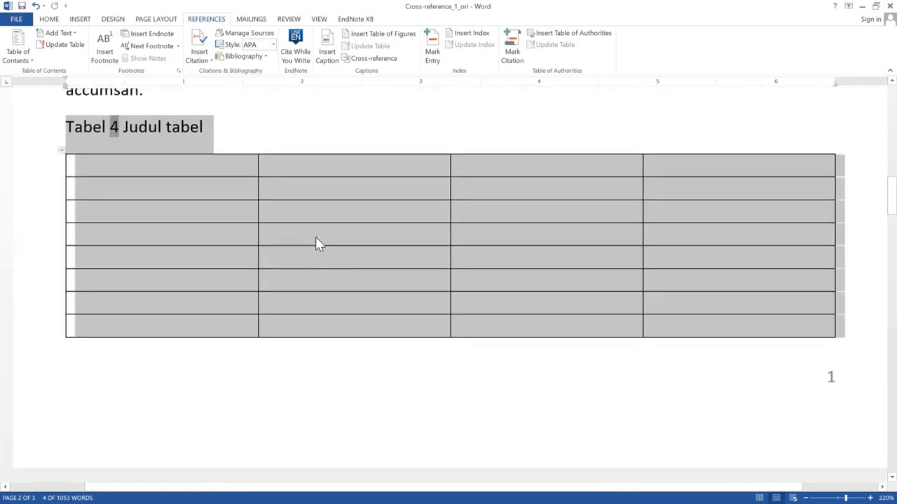
Insert six empty paragraphs after "accumsan." to push the Tabel 4 caption and its table onto the next page
left_click(284, 114)
scroll(284, 114, "up", 1)
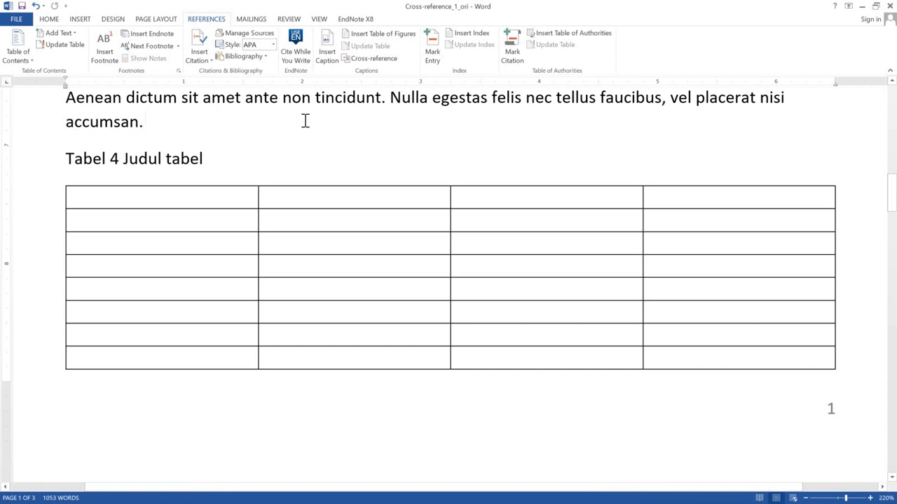
key("Return")
key("Return")
key("Return")
key("Return")
key("Return")
key("Return")
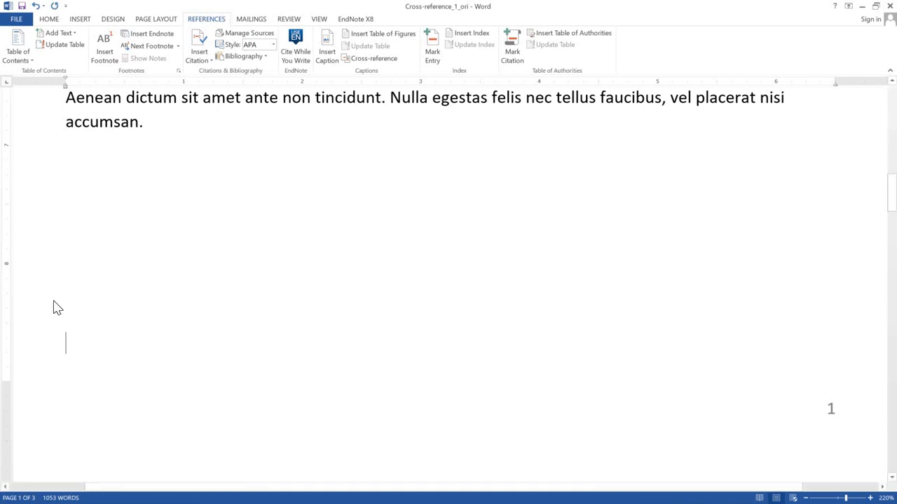
scroll(82, 289, "down", 3)
scroll(82, 289, "down", 2)
scroll(84, 287, "up", 2)
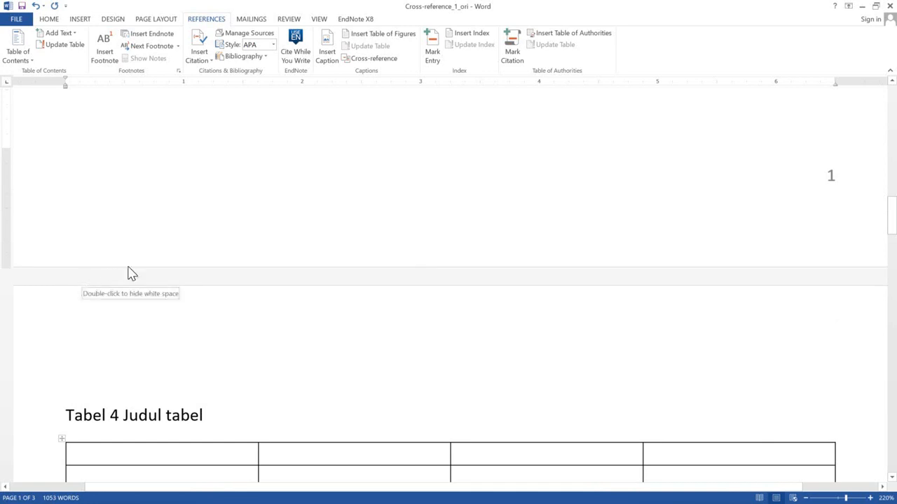
Insert a hyperlinked cross-reference to "Tabel 4 Judul tabel", only label and number, before "Aenean dictum" in the paragraph below Tabel 3
scroll(129, 267, "up", 3)
scroll(129, 267, "up", 4)
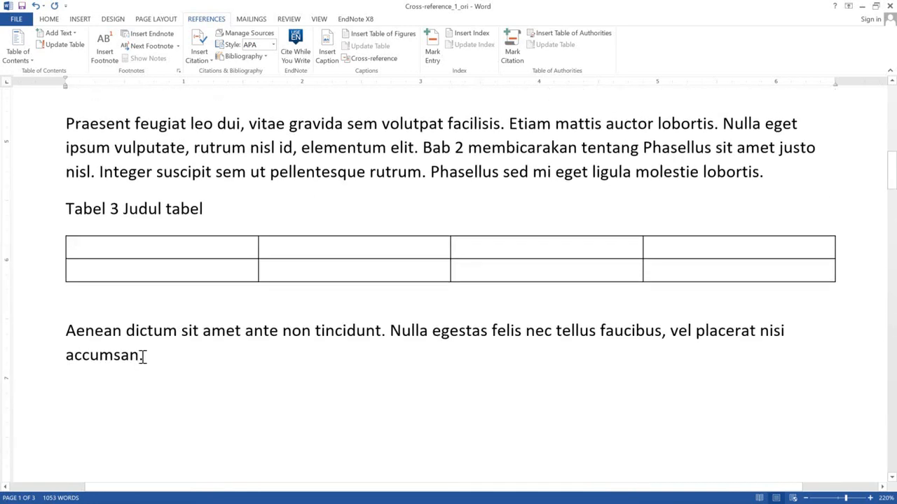
left_click(52, 343)
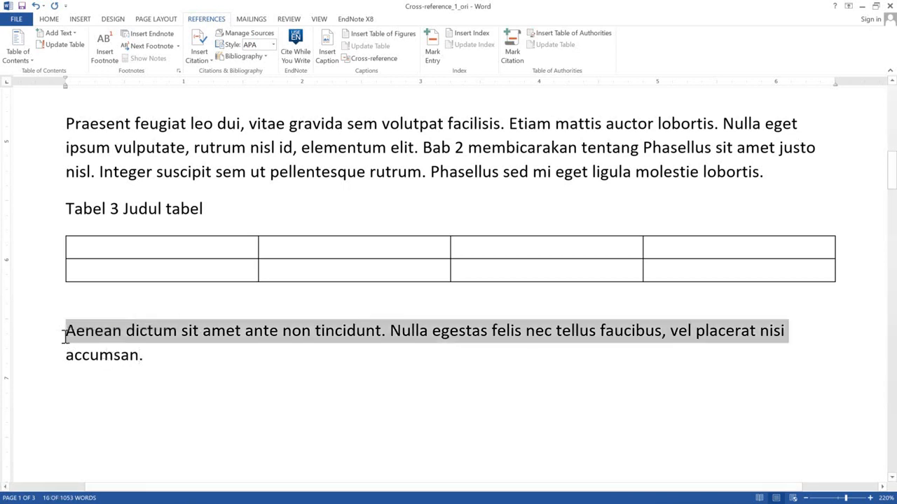
left_click(65, 331)
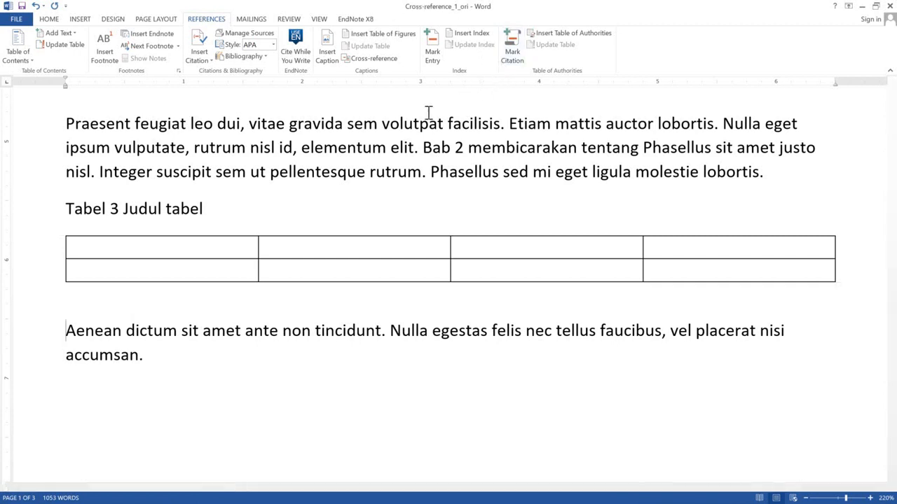
left_click(387, 60)
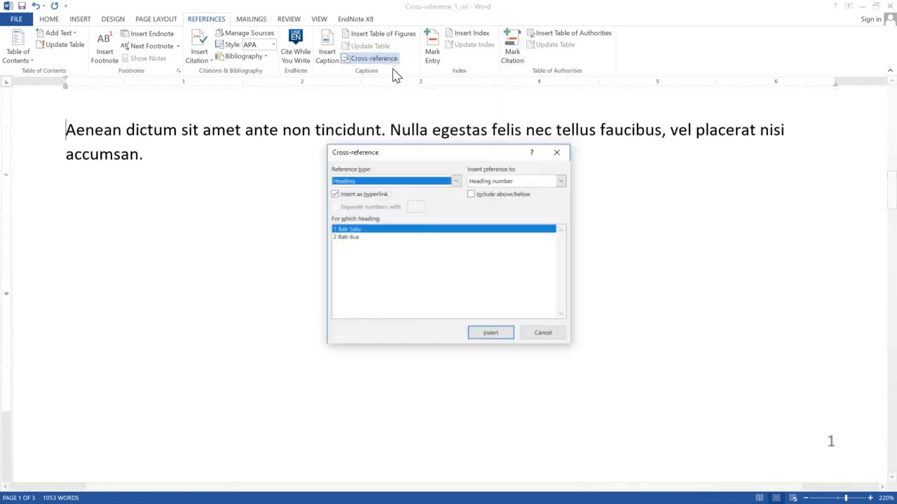
left_click(401, 184)
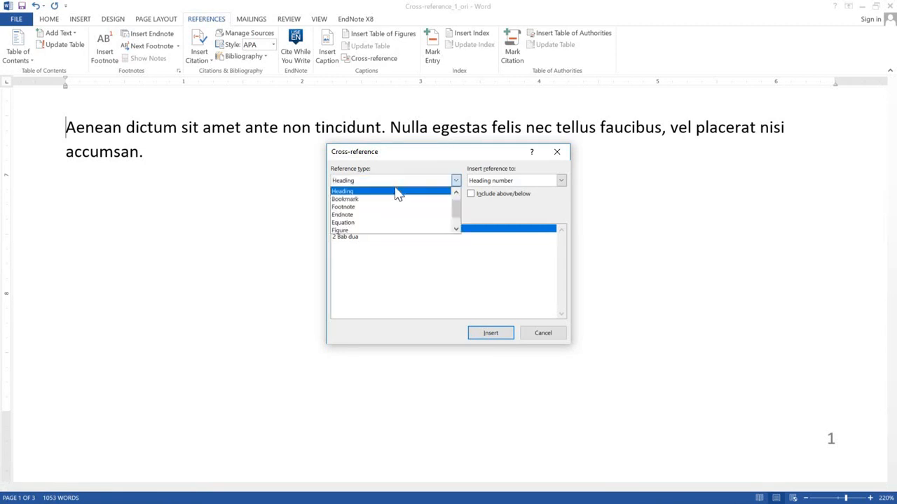
scroll(388, 217, "down", 2)
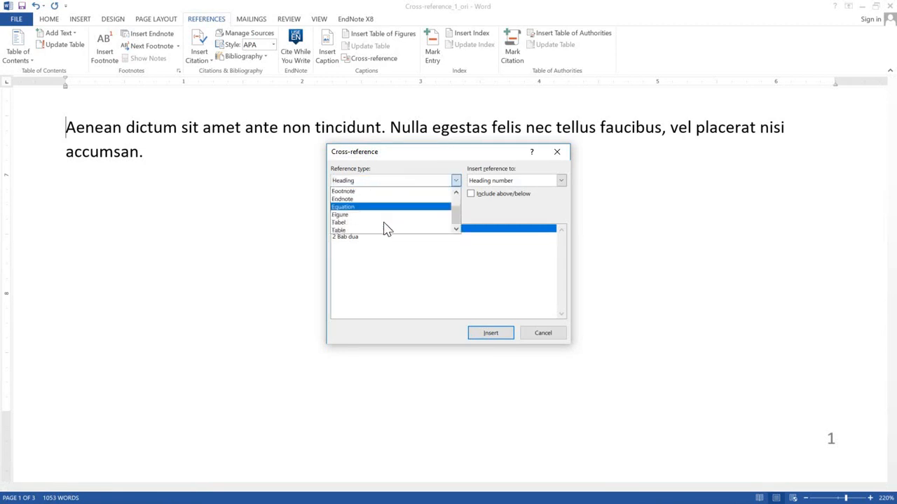
left_click(385, 230)
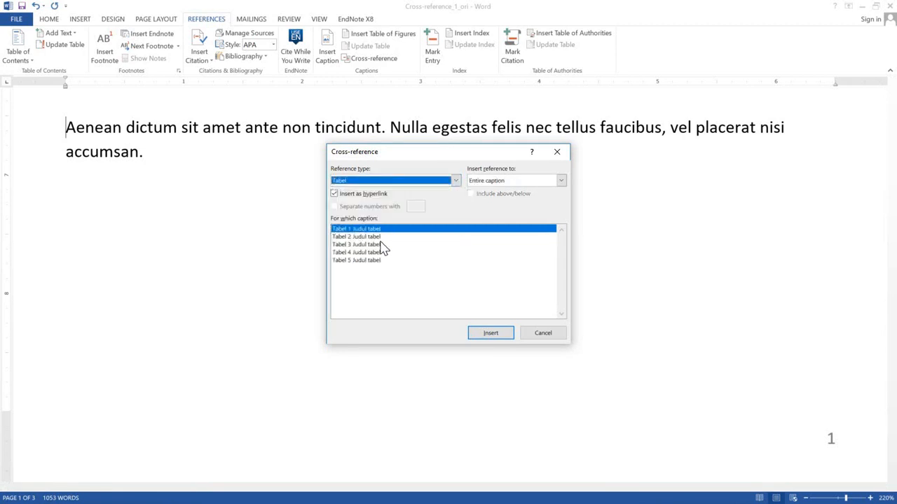
left_click(379, 253)
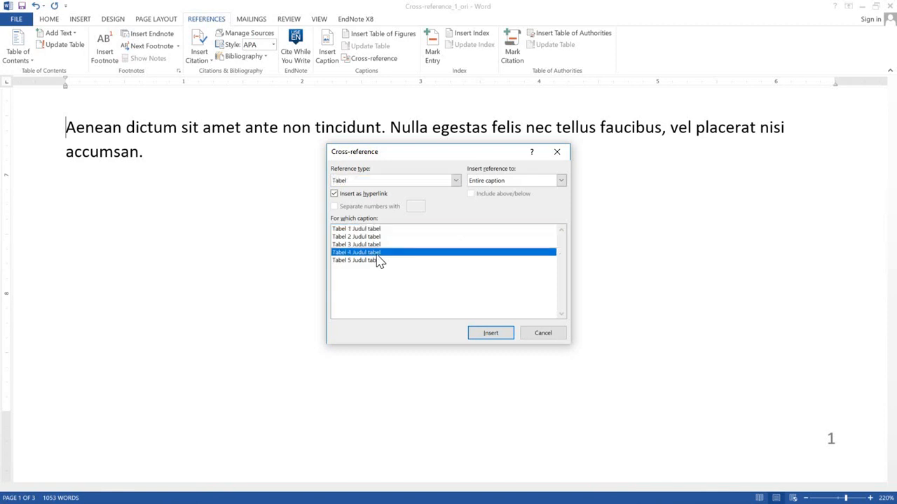
left_click(490, 181)
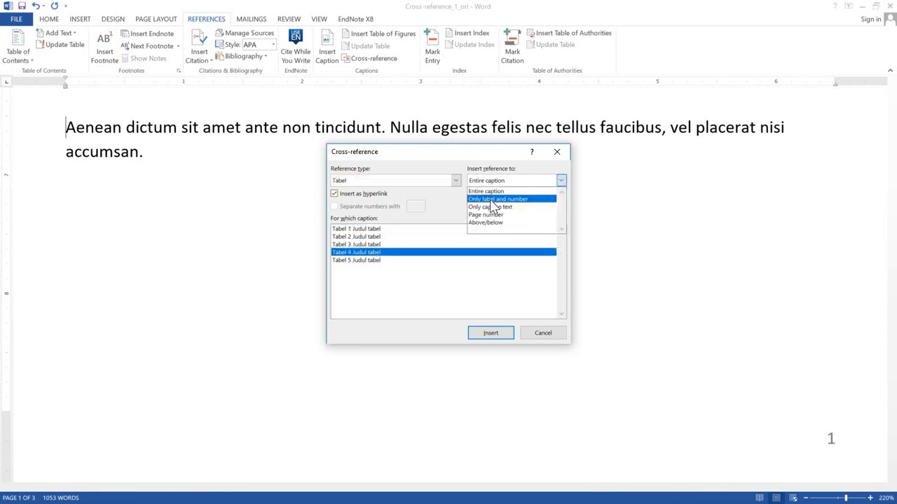
left_click(492, 199)
left_click(492, 333)
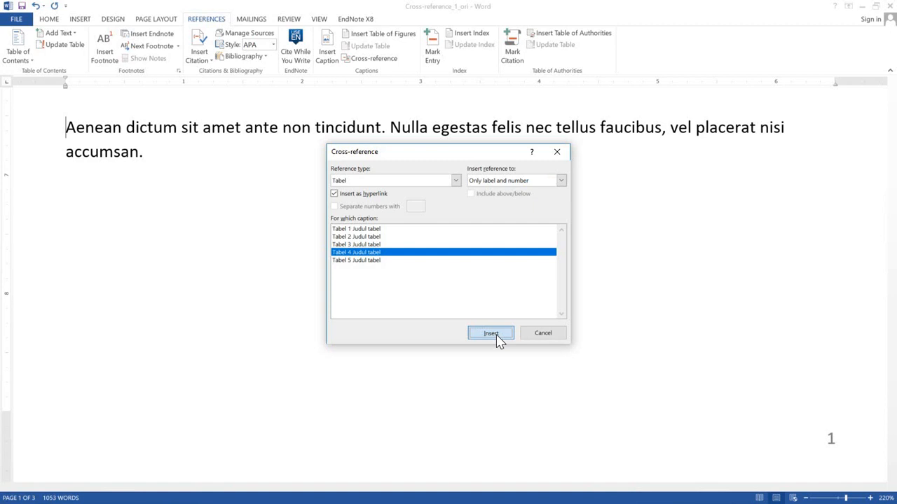
left_click(540, 333)
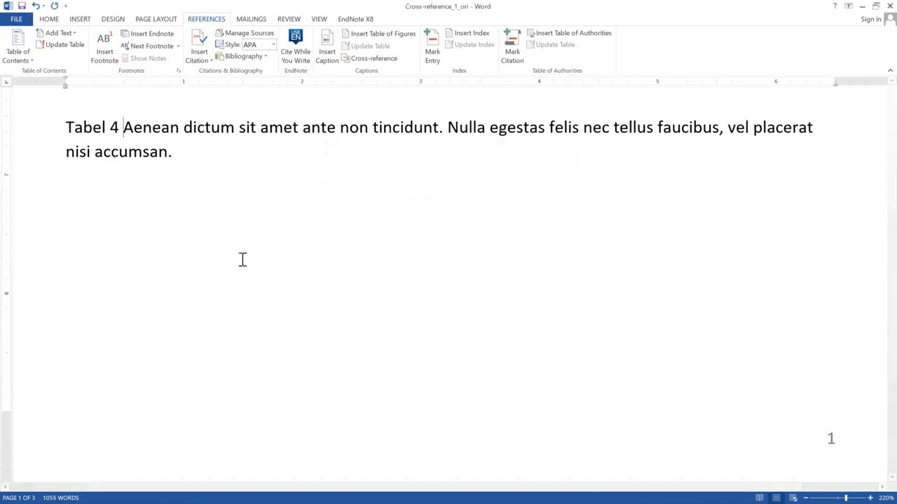
Add "membahas tentang" after the Tabel 4 cross-reference and delete the initial "A" of "Aenean" that follows
type("membahas ")
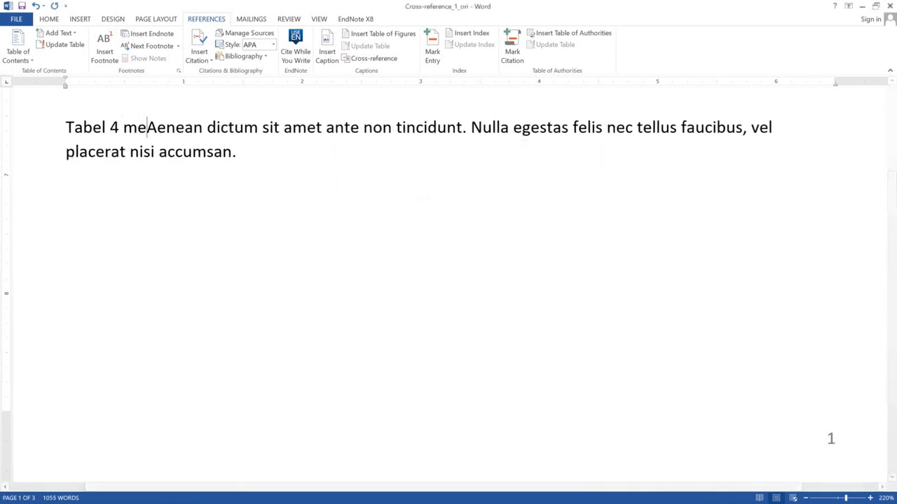
type("tentan ")
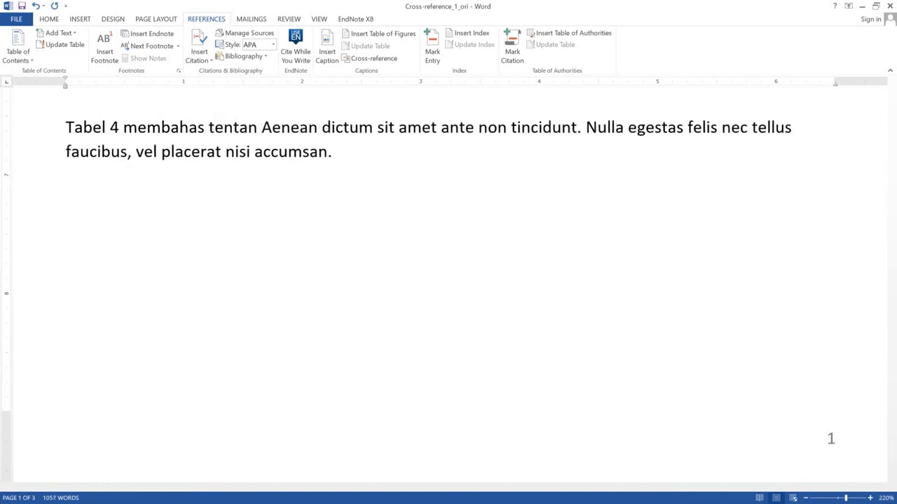
type("g")
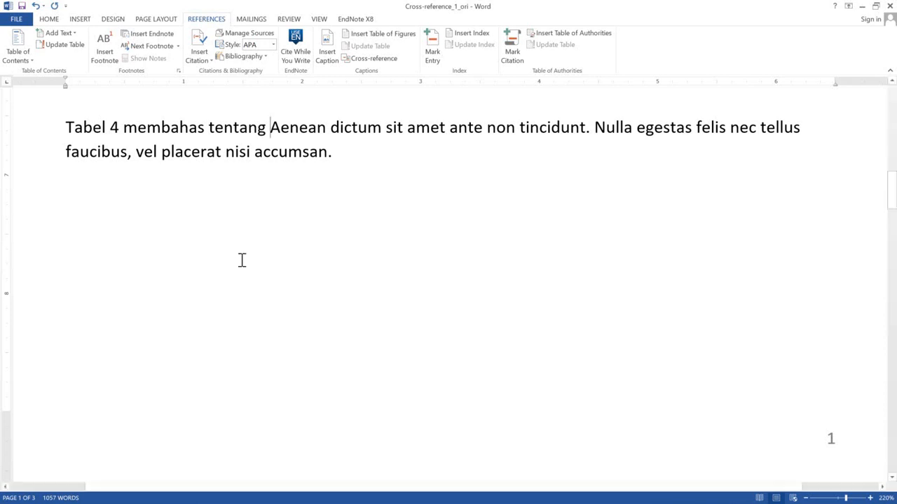
key("Delete")
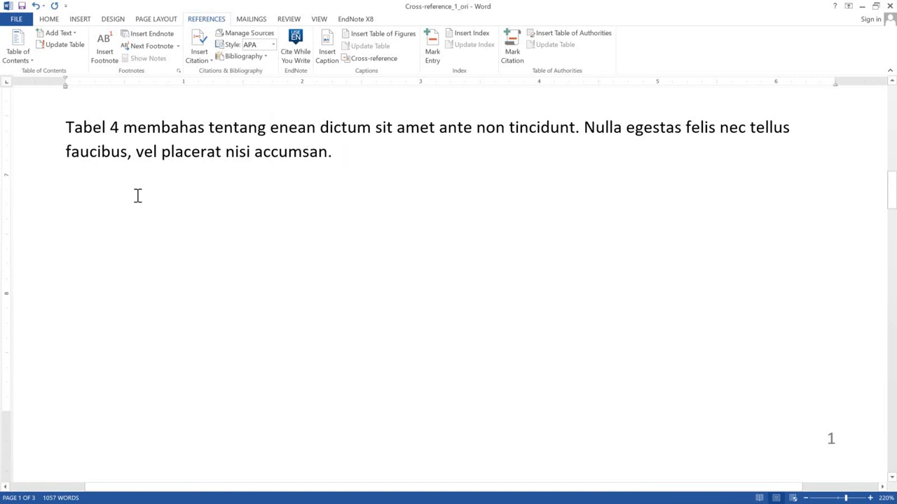
left_click_drag(36, 142, 34, 158)
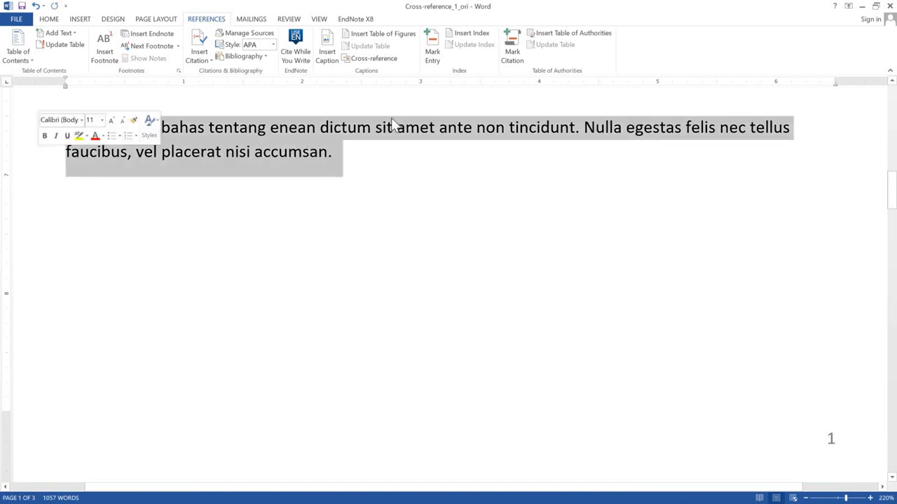
left_click(329, 161)
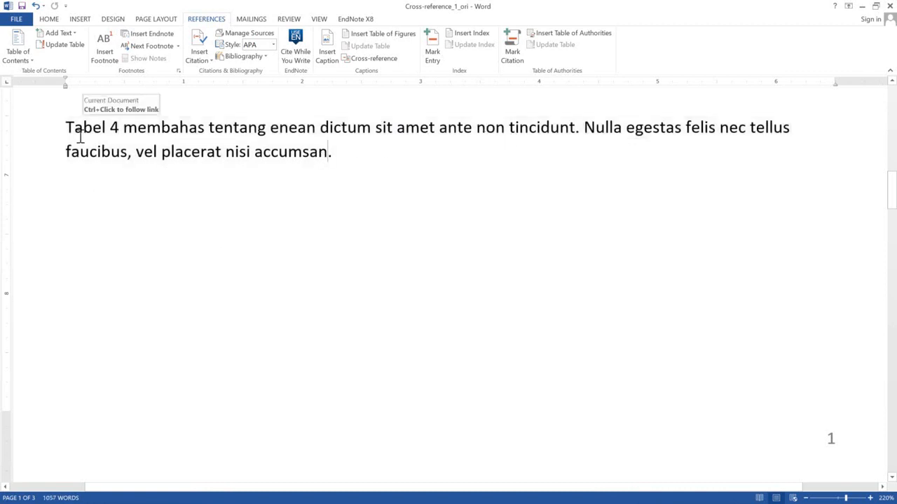
Move the paragraphs beginning "Donec quis ultrices" and "Aenean ac diam" from below the Tabel 4 table to the empty line after "accumsan."
left_click(75, 196)
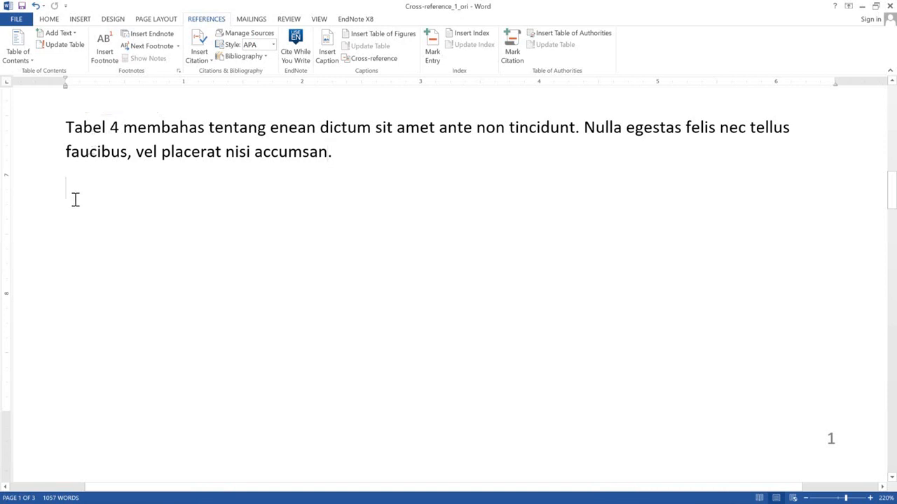
scroll(76, 201, "down", 10)
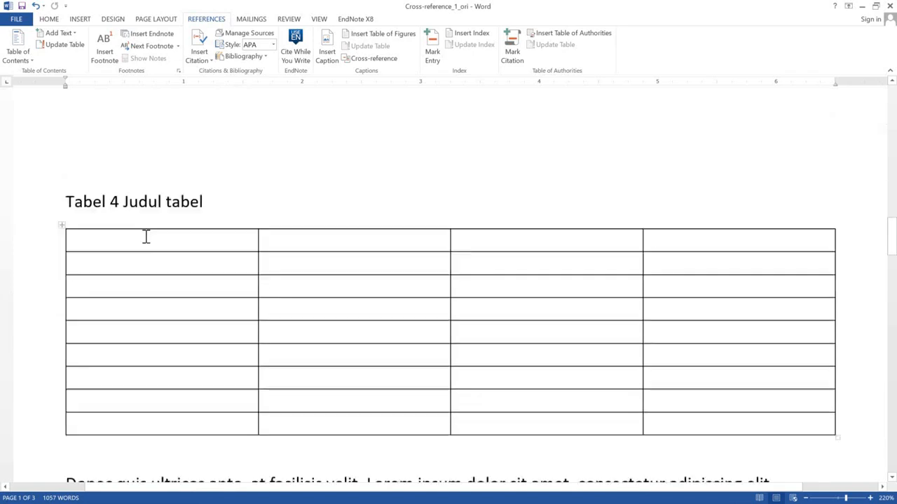
scroll(111, 315, "up", 10)
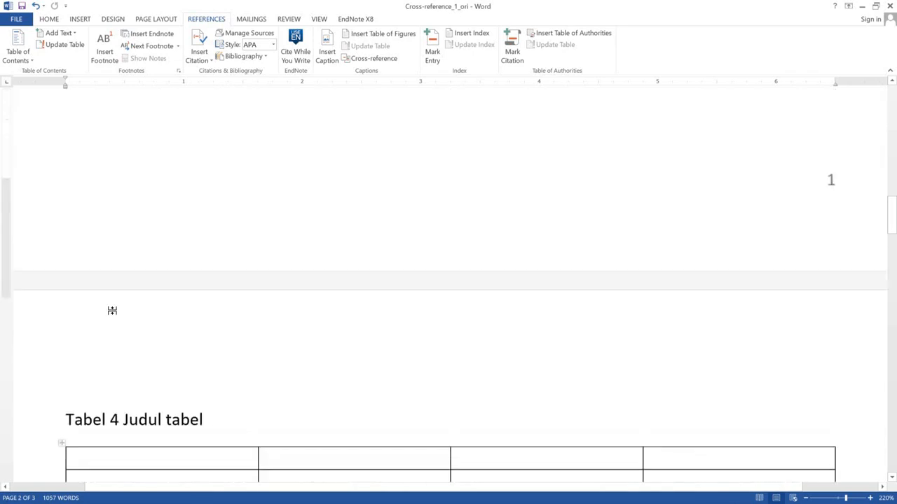
scroll(106, 308, "down", 3)
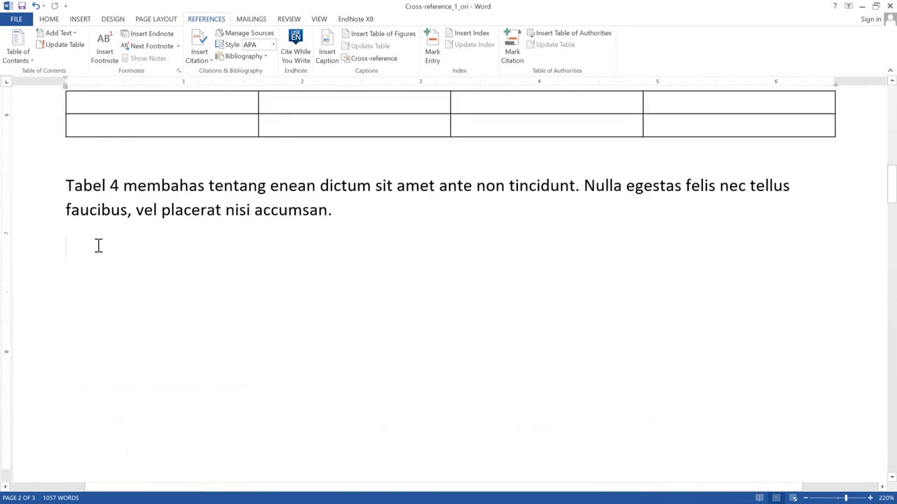
scroll(364, 263, "down", 1)
scroll(359, 269, "down", 10)
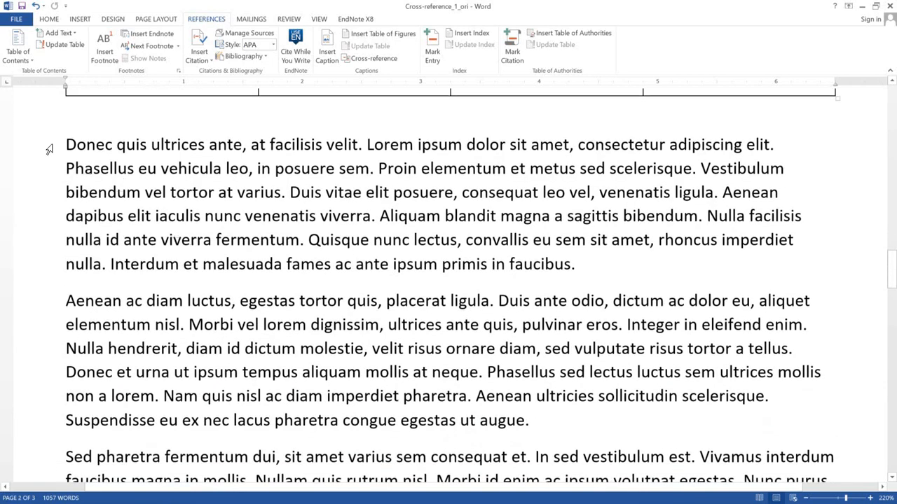
left_click_drag(49, 149, 526, 425)
right_click(256, 191)
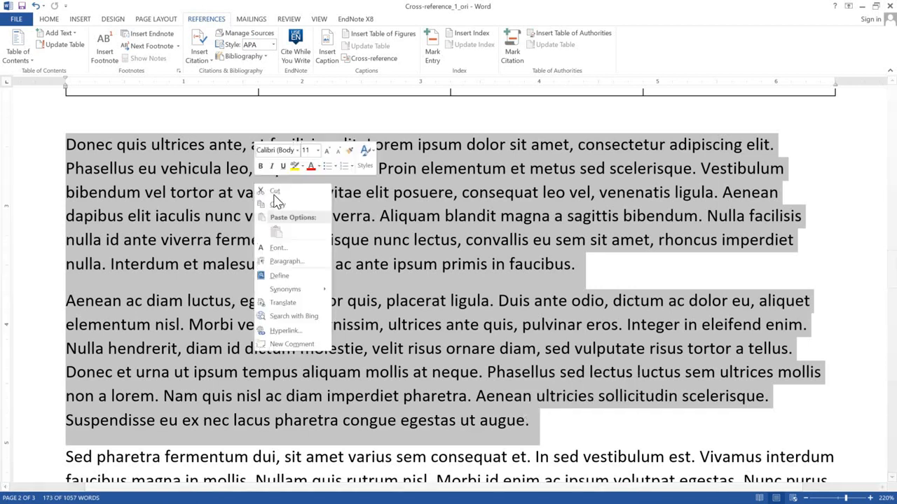
left_click(275, 191)
scroll(70, 283, "up", 3)
scroll(68, 280, "up", 6)
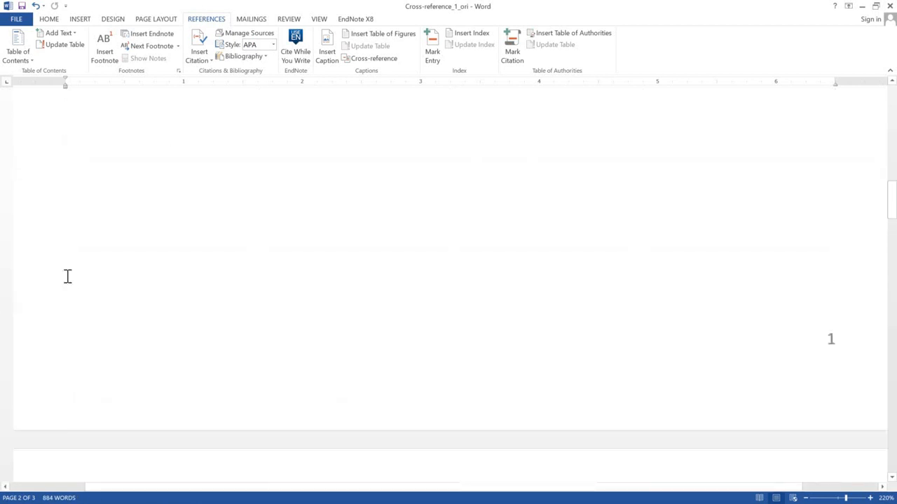
left_click(119, 189)
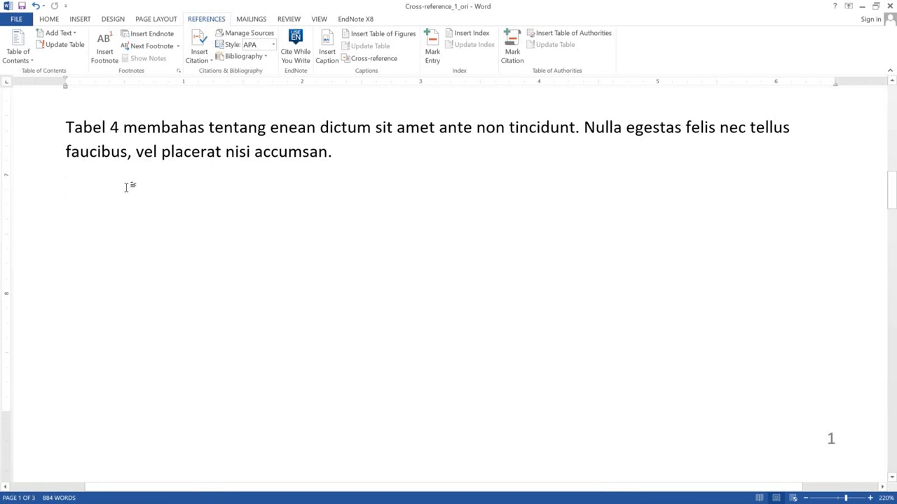
key("ctrl+v")
Delete the empty paragraphs between "egestas ut augue." and the Tabel 4 caption
scroll(179, 216, "down", 5)
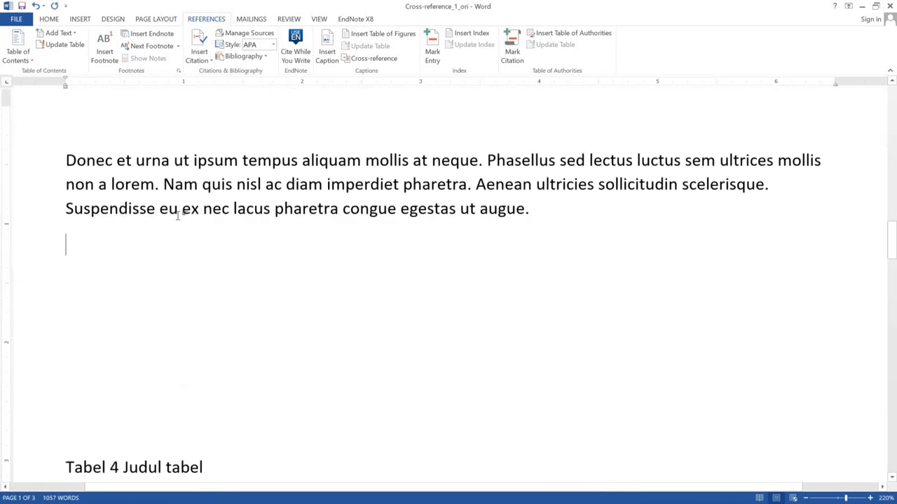
scroll(178, 217, "up", 1)
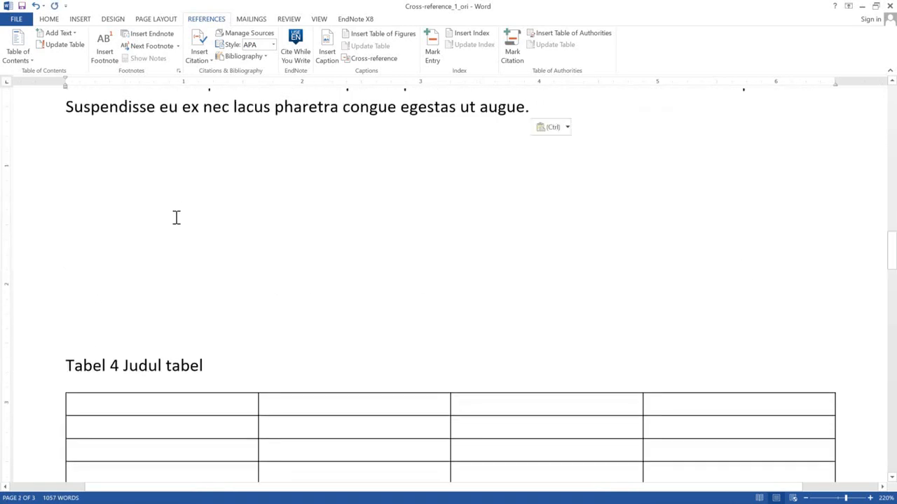
left_click_drag(40, 156, 18, 321)
key("Delete")
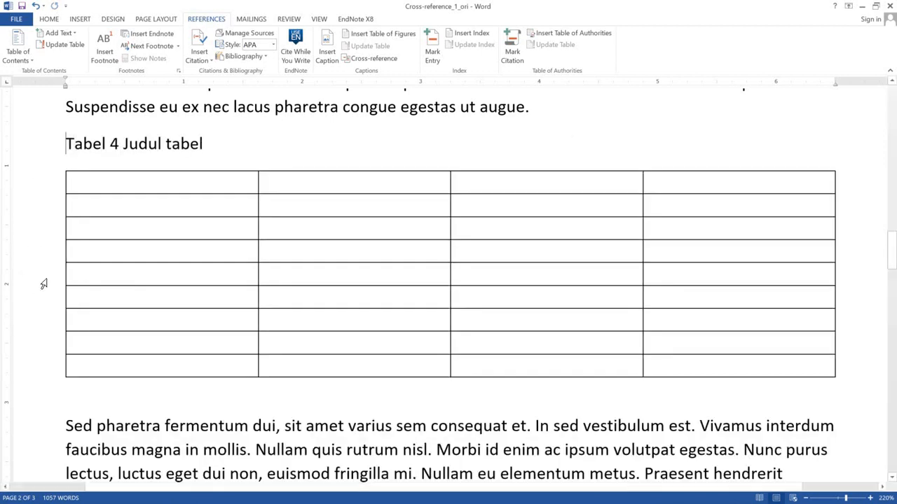
Compare the Tabel 4 cross-reference in the text on page 1 with the Tabel 4 caption and table on page 2
scroll(65, 257, "up", 8)
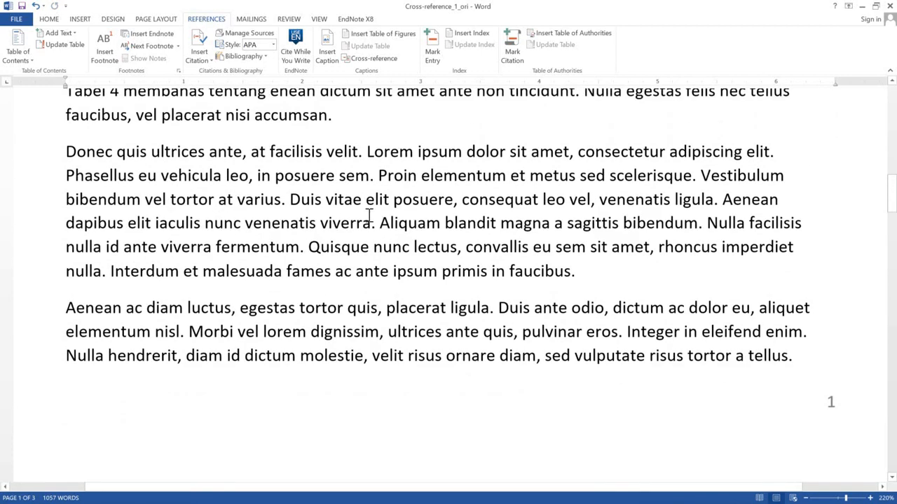
scroll(99, 313, "up", 3)
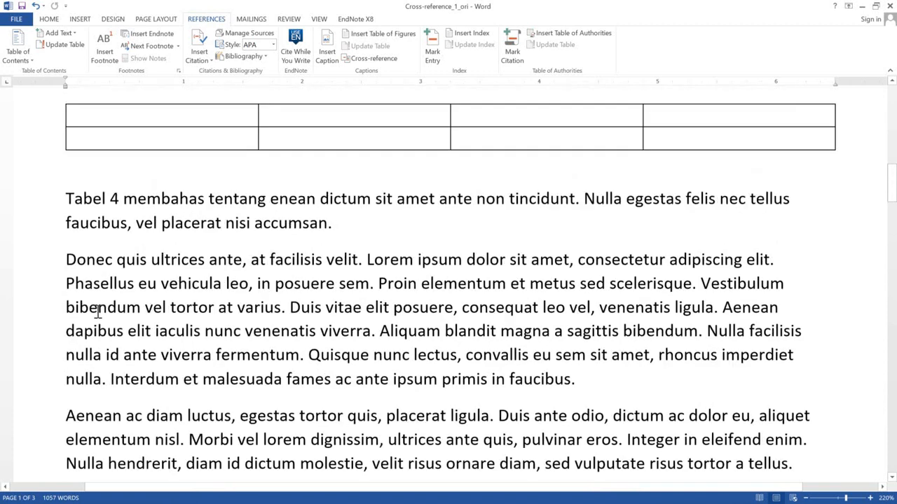
left_click(41, 267)
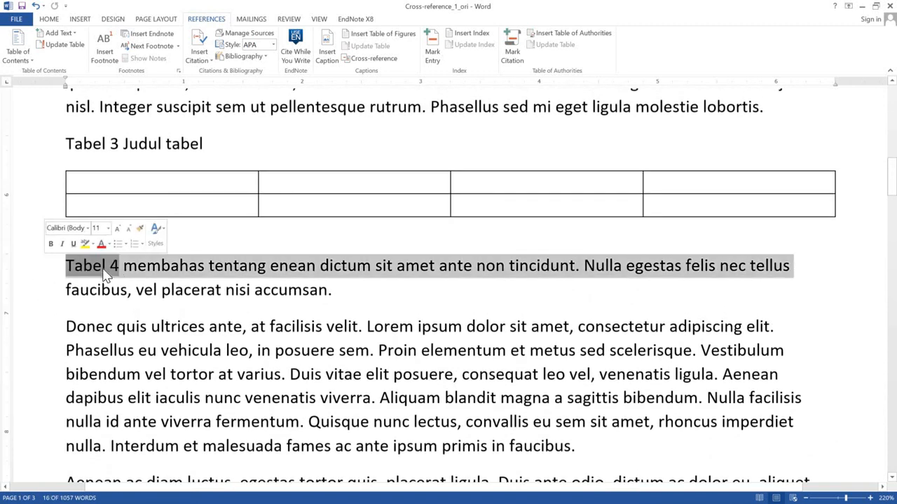
left_click(161, 272)
scroll(161, 277, "down", 10)
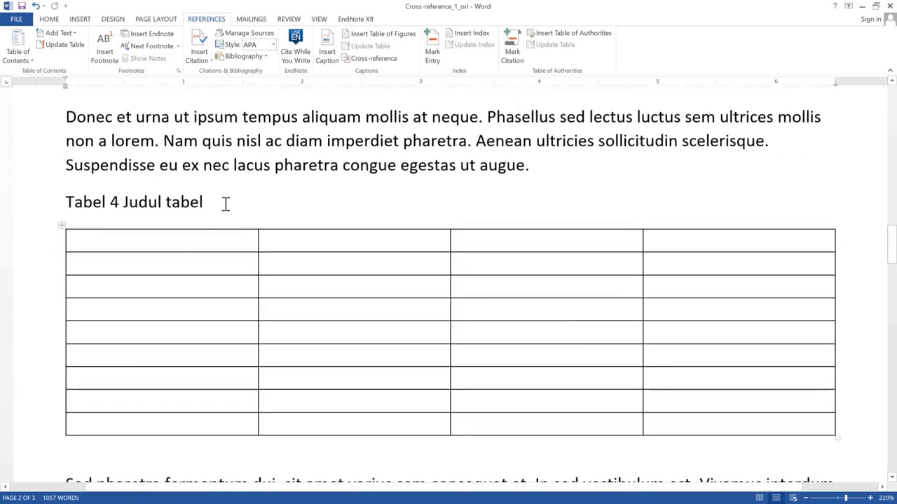
left_click(226, 203)
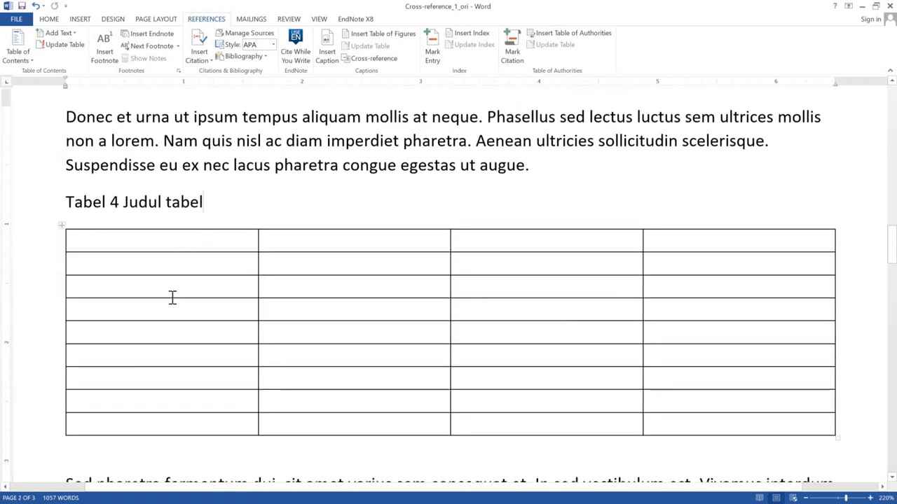
scroll(171, 298, "up", 3)
scroll(172, 298, "down", 10)
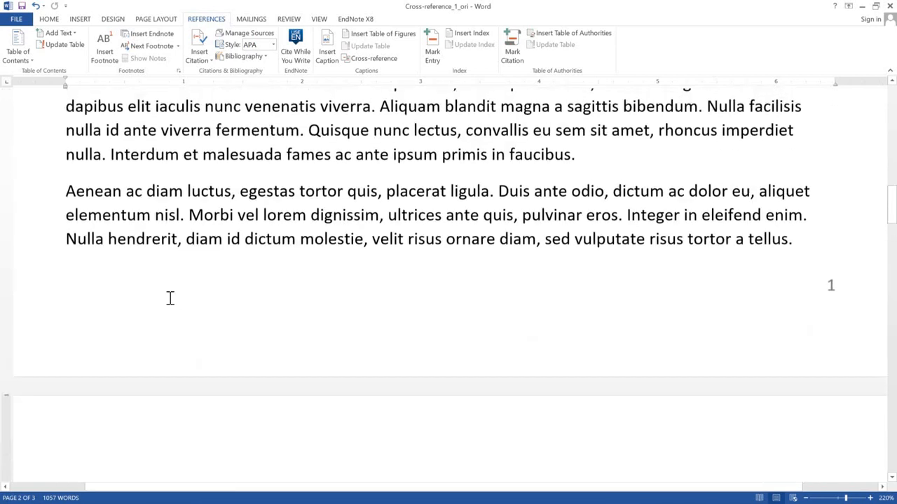
scroll(171, 298, "up", 3)
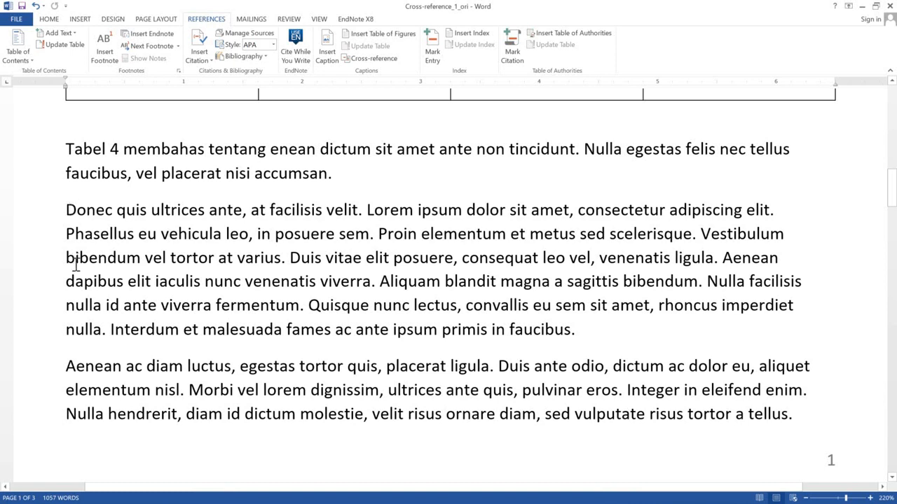
scroll(77, 280, "down", 5)
scroll(78, 294, "up", 4)
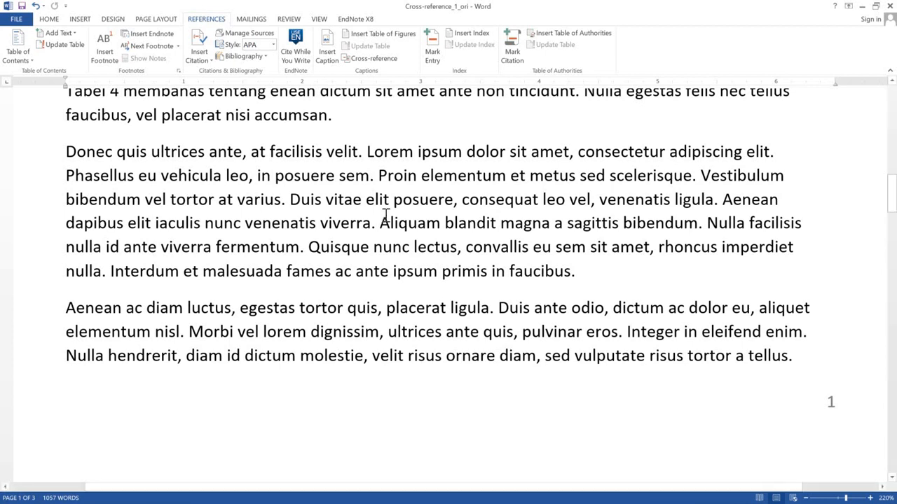
Review the cross-references to Tabel 2, Bab 2 and Tabel 4 throughout page 1, together with the table captions there
scroll(386, 214, "up", 5)
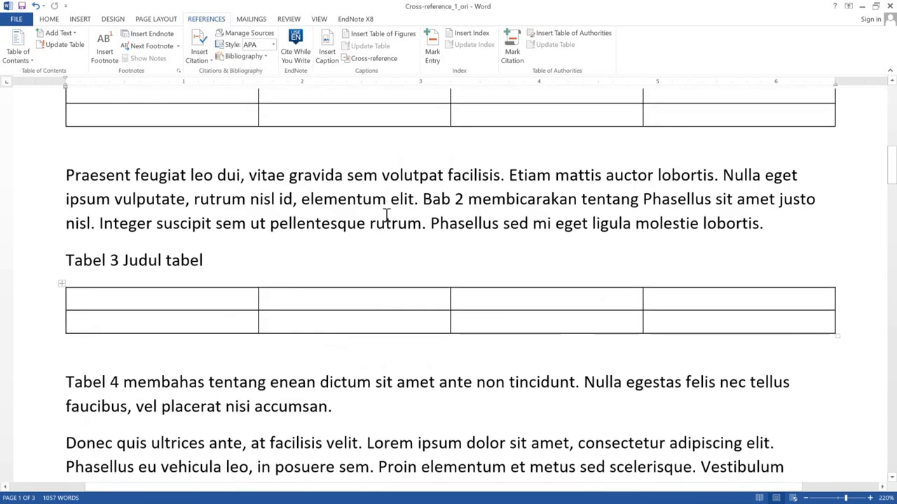
scroll(386, 214, "up", 5)
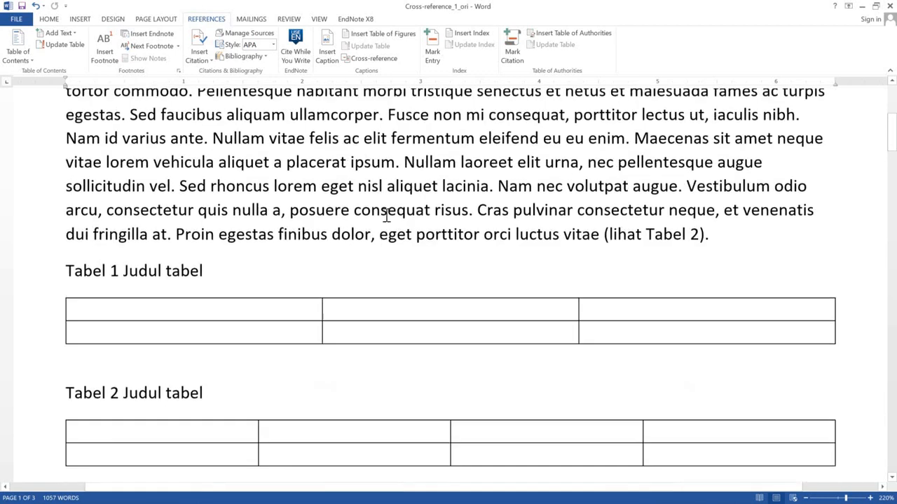
scroll(386, 215, "up", 2)
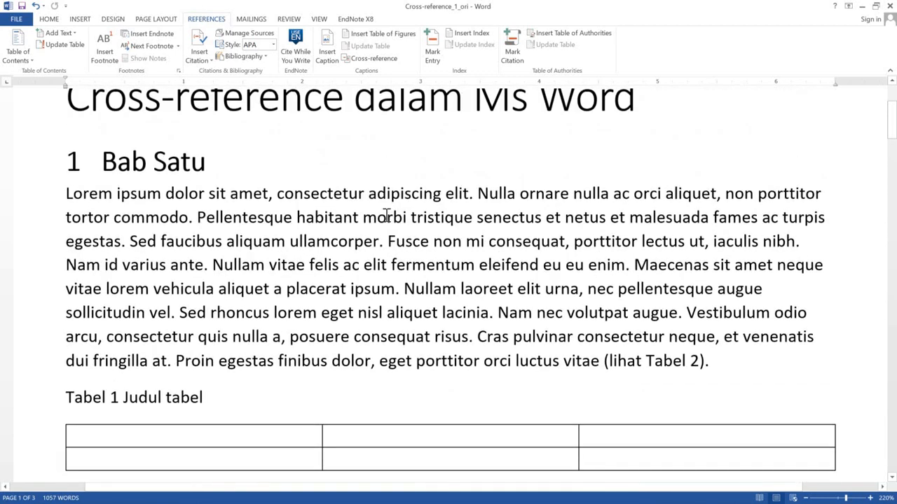
scroll(386, 217, "up", 1)
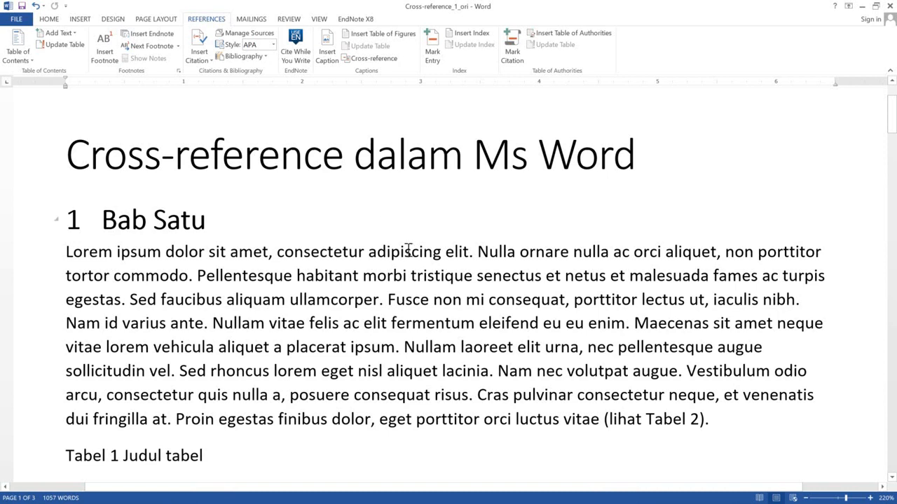
scroll(408, 263, "down", 1)
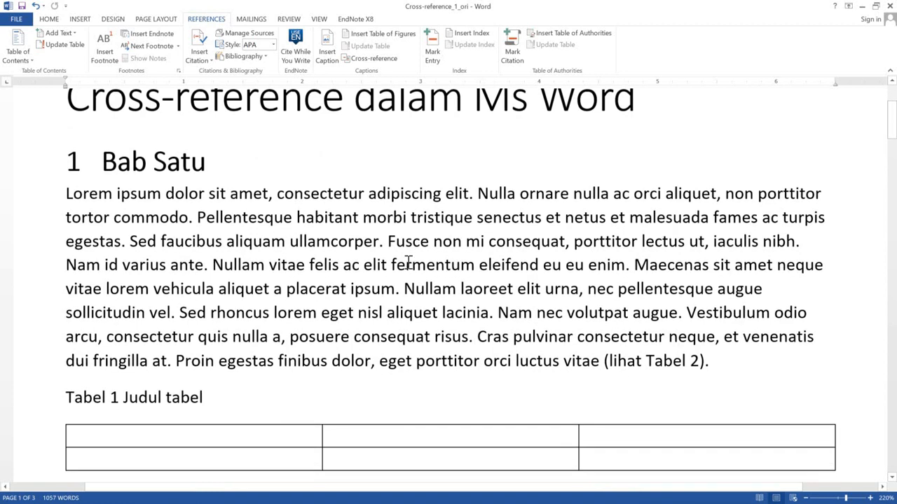
scroll(408, 263, "down", 2)
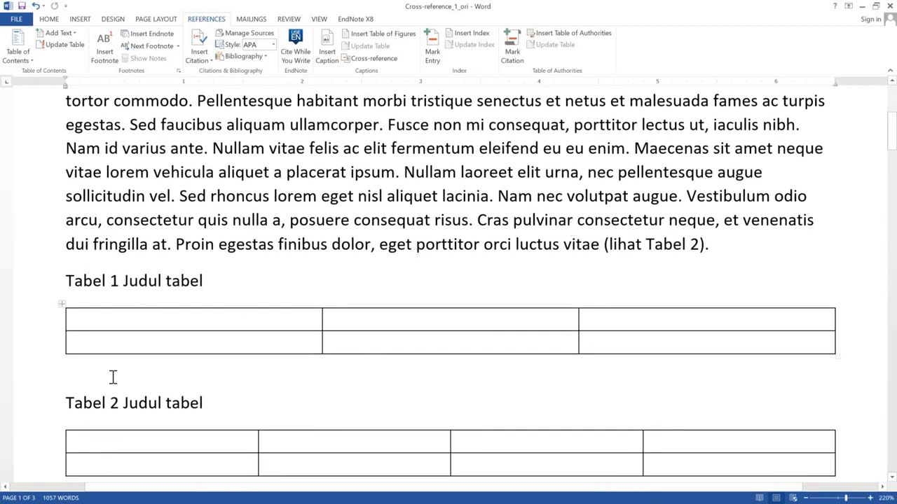
scroll(132, 157, "up", 2)
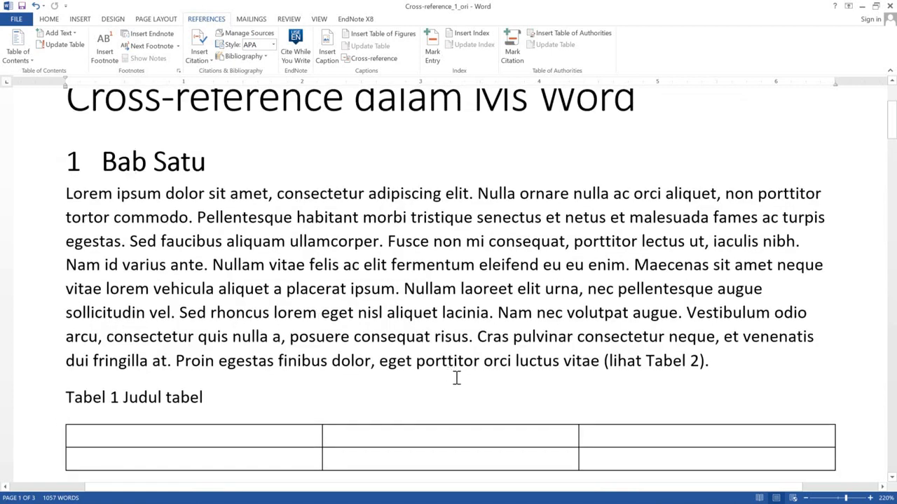
scroll(456, 378, "down", 2)
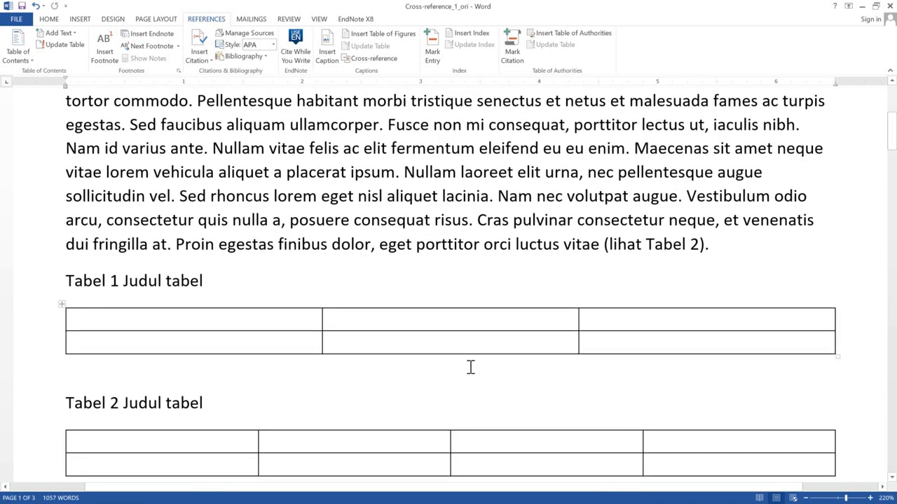
scroll(471, 367, "down", 5)
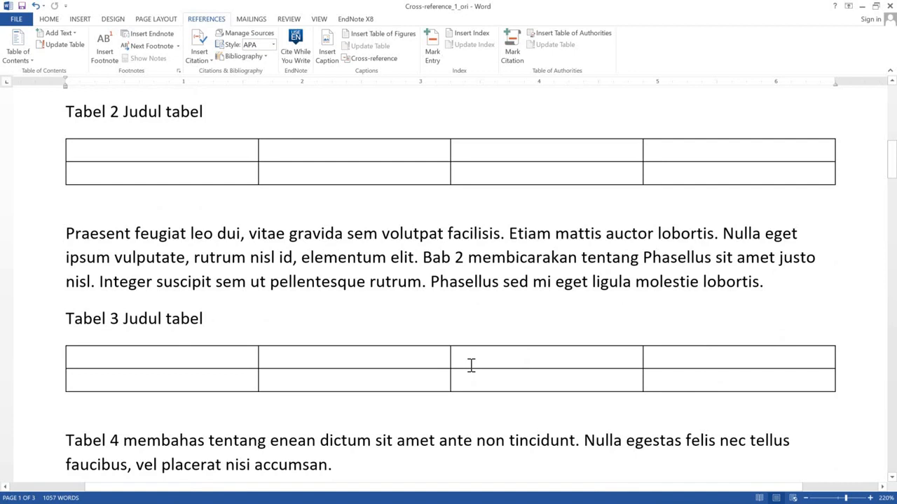
scroll(471, 366, "down", 5)
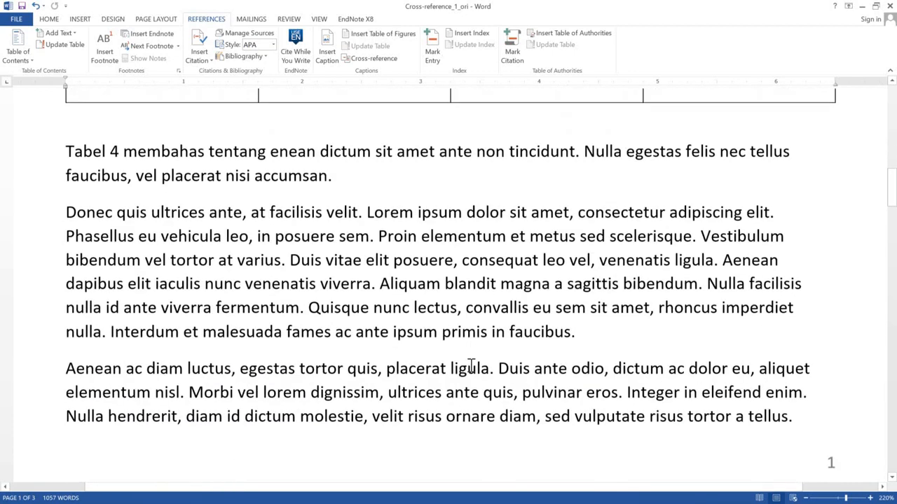
Add "di halaman " after the Tabel 4 cross-reference that opens the paragraph below the Tabel 3 table
scroll(471, 366, "down", 2)
scroll(471, 362, "up", 2)
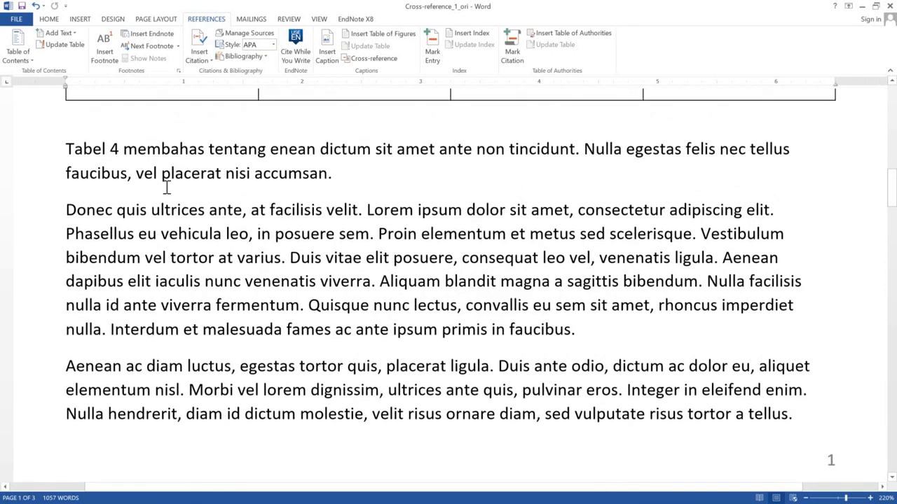
scroll(285, 293, "down", 1)
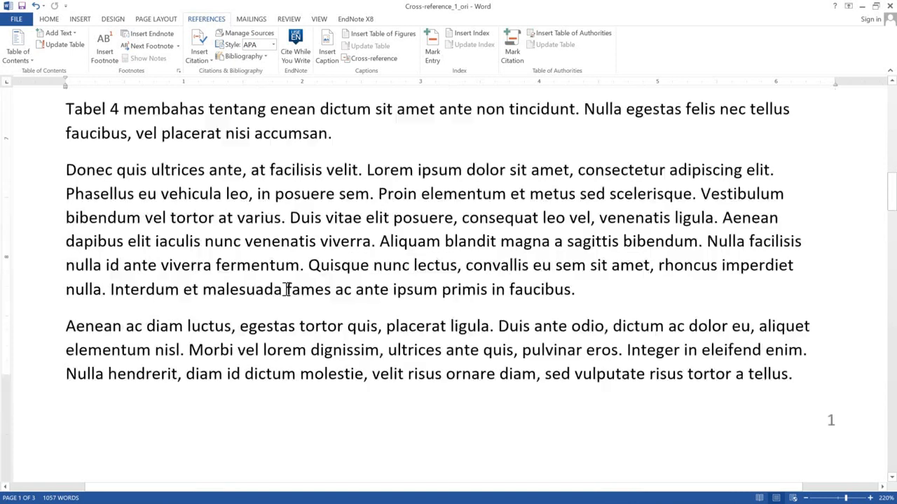
scroll(286, 293, "down", 9)
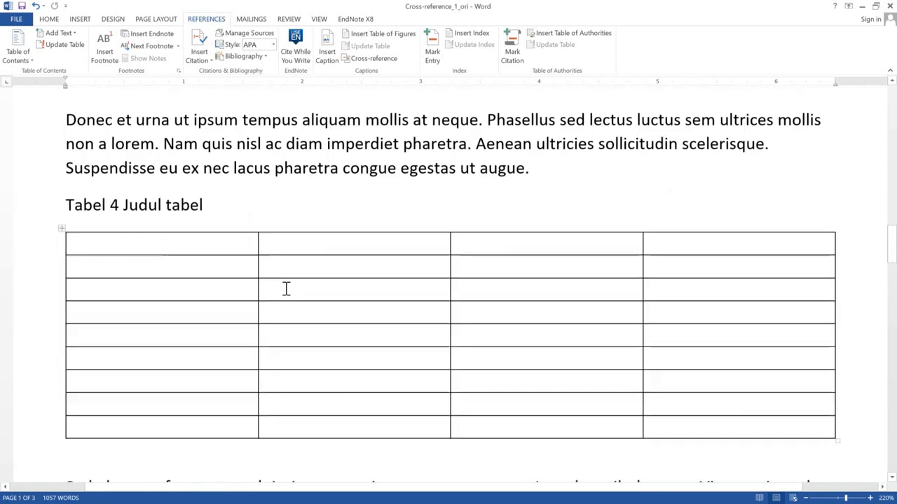
scroll(286, 290, "up", 1)
scroll(286, 289, "up", 7)
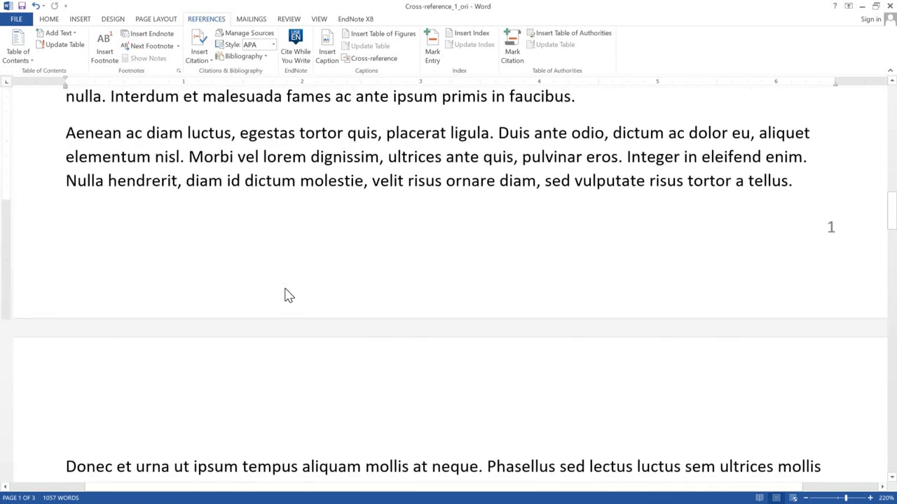
scroll(286, 288, "up", 5)
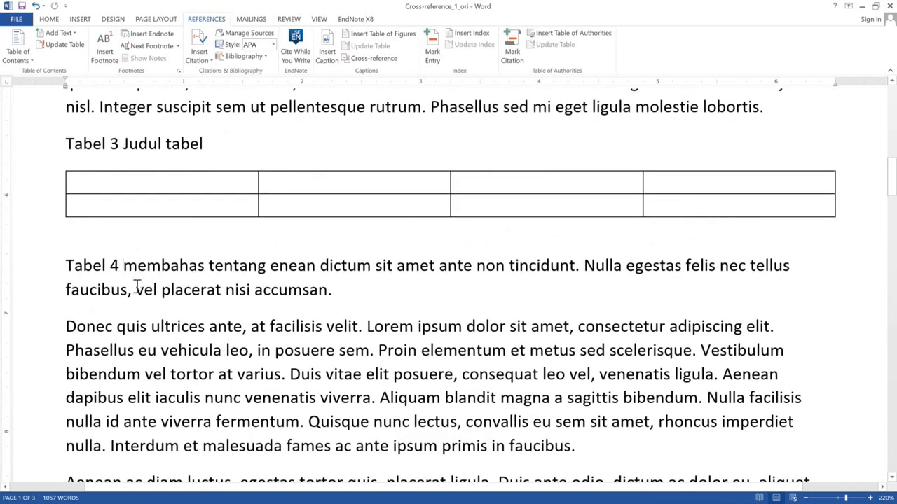
left_click(133, 277)
type("di halaman ")
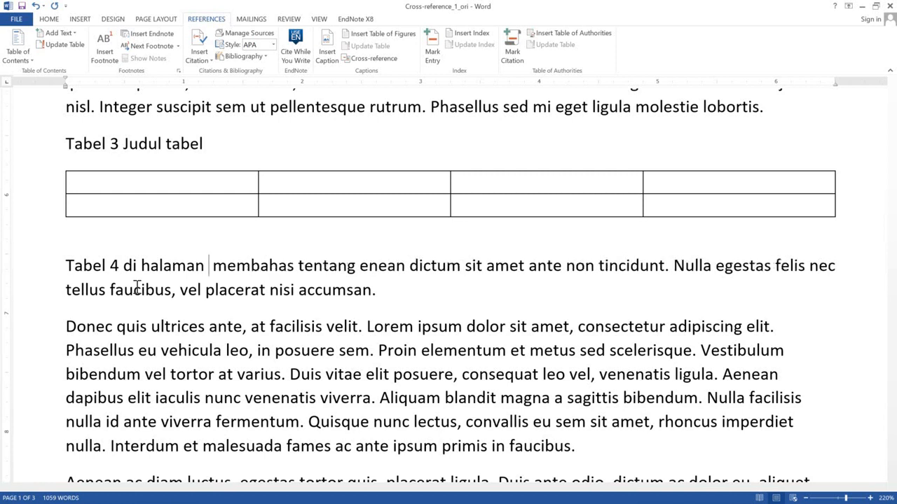
type(" 2")
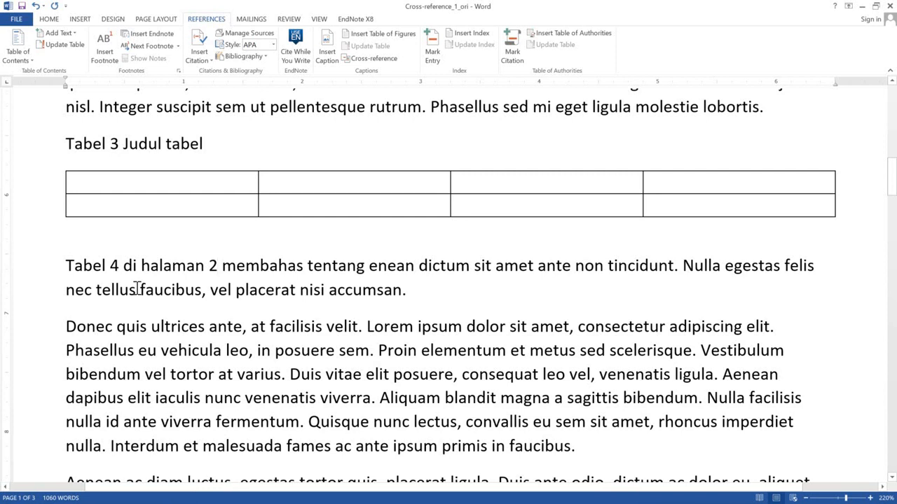
key("BackSpace")
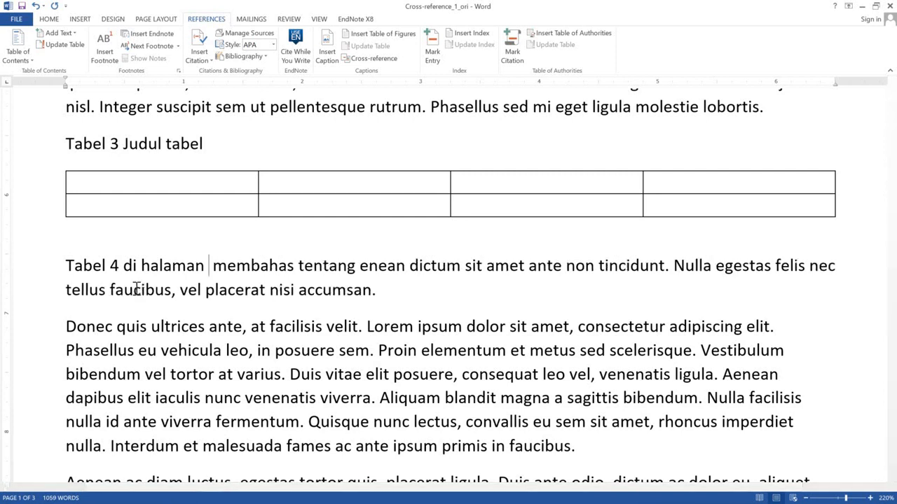
Insert a hyperlinked page number cross-reference to the Tabel 4 Judul tabel caption after "di halaman"
left_click(374, 61)
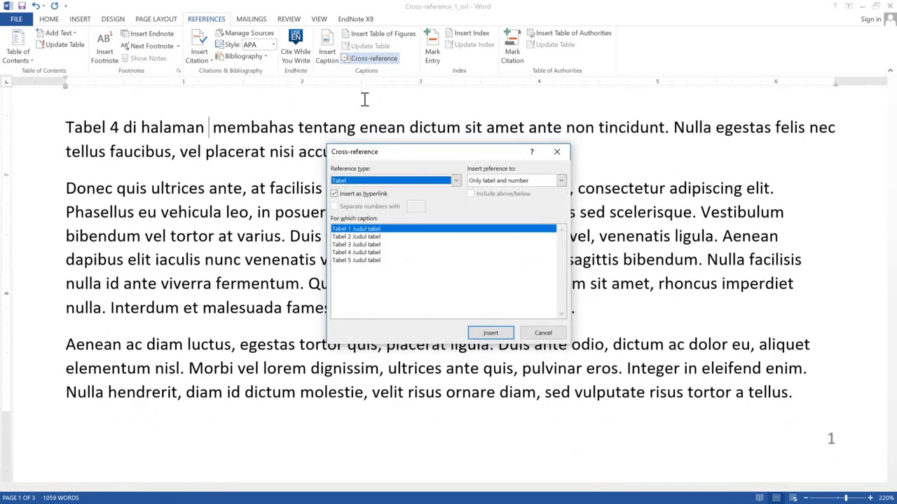
left_click(368, 252)
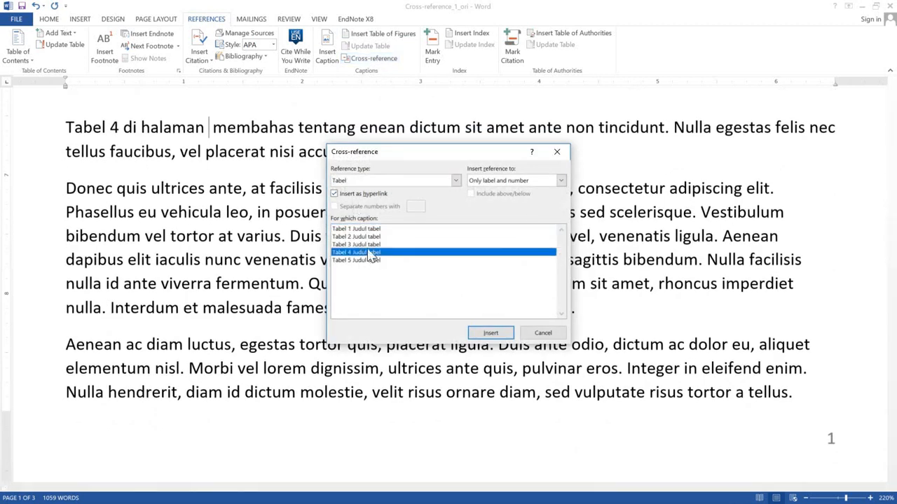
left_click(488, 182)
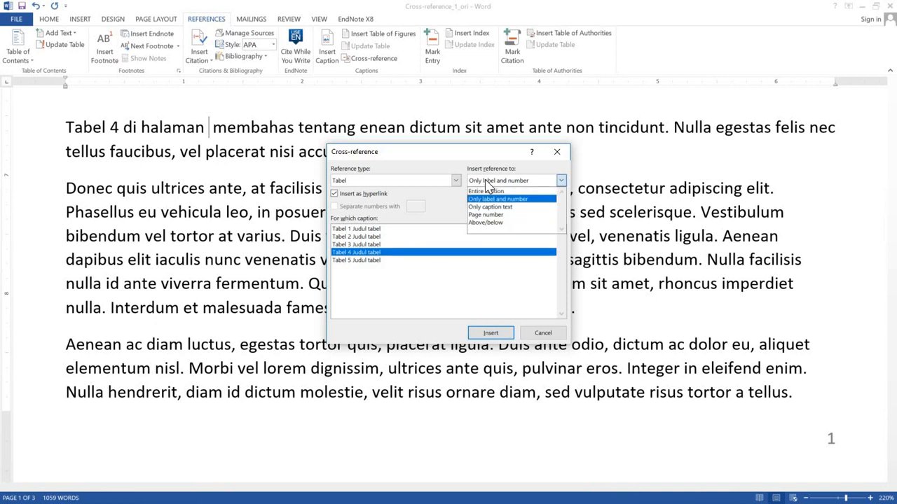
left_click(489, 216)
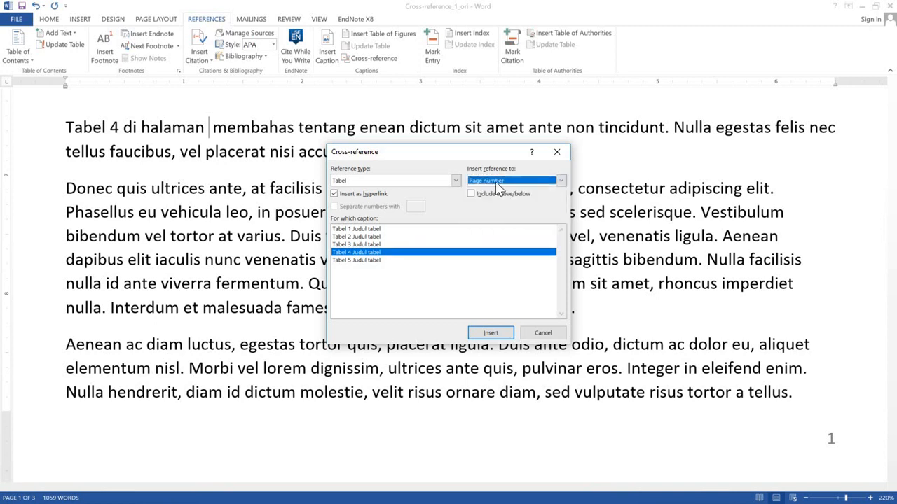
left_click(489, 333)
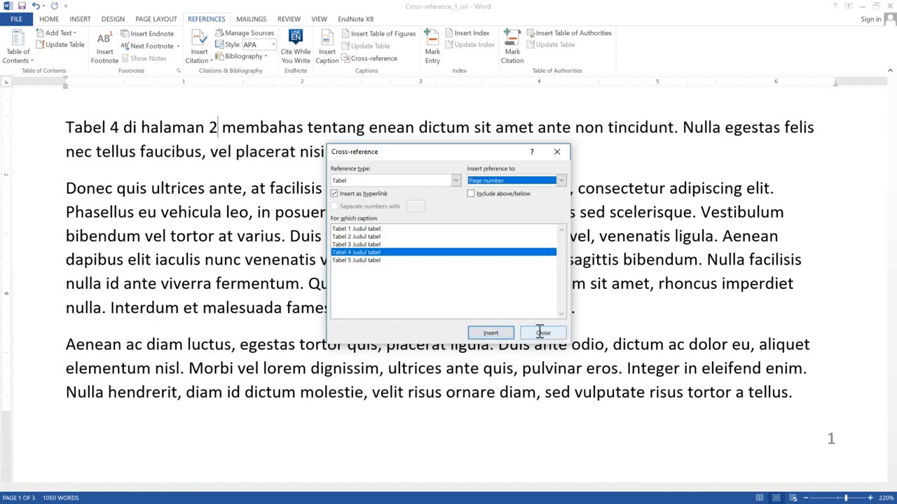
left_click(543, 333)
Check the Tabel 4 label and page references in the text against the Tabel 4 caption and its page number
left_click(44, 134)
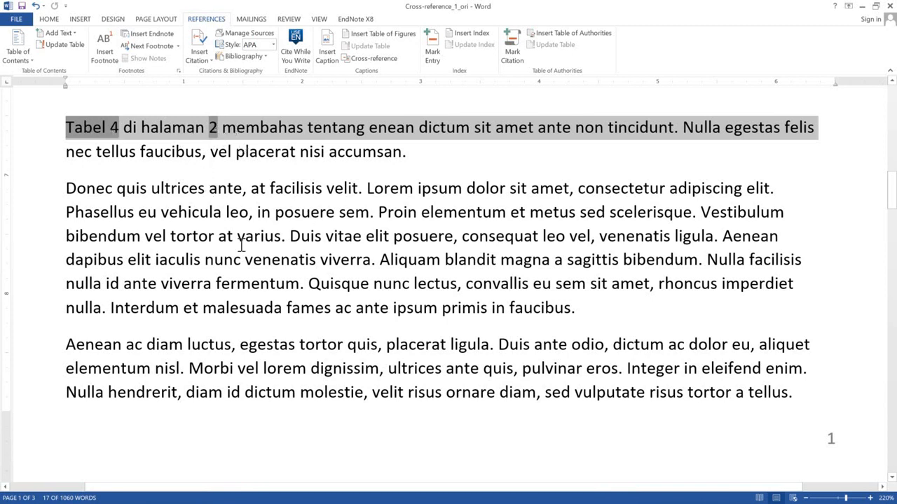
scroll(241, 245, "down", 8)
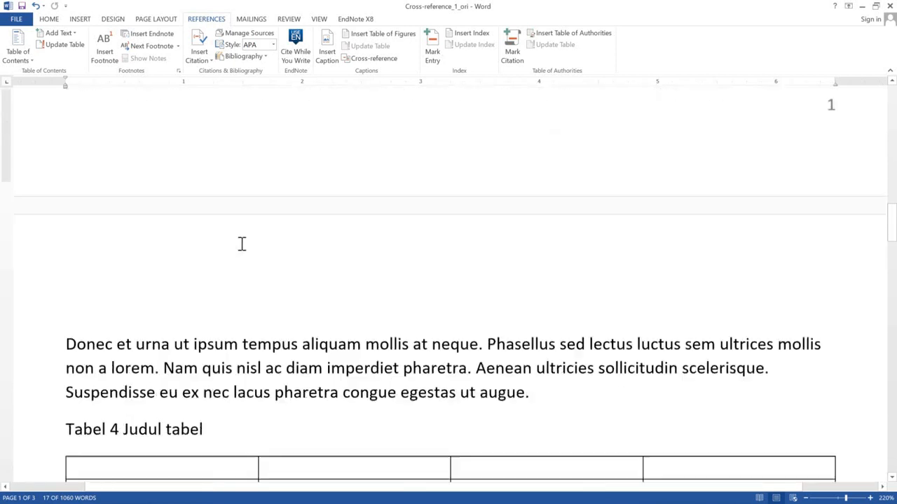
scroll(243, 238, "down", 5)
scroll(257, 124, "up", 3)
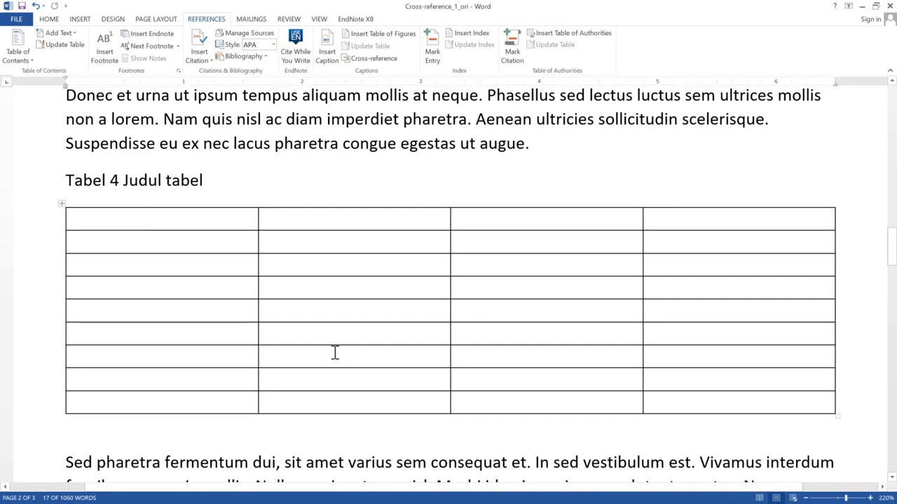
scroll(336, 343, "down", 12)
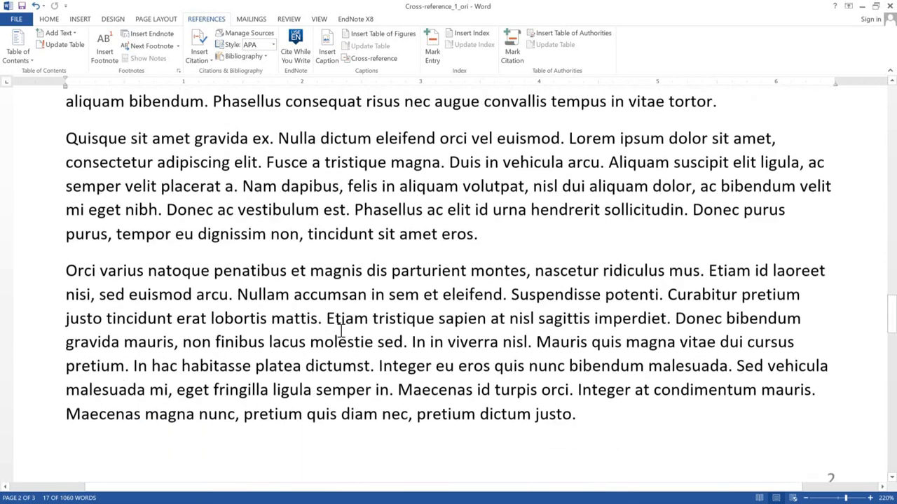
scroll(341, 332, "down", 3)
scroll(342, 329, "up", 8)
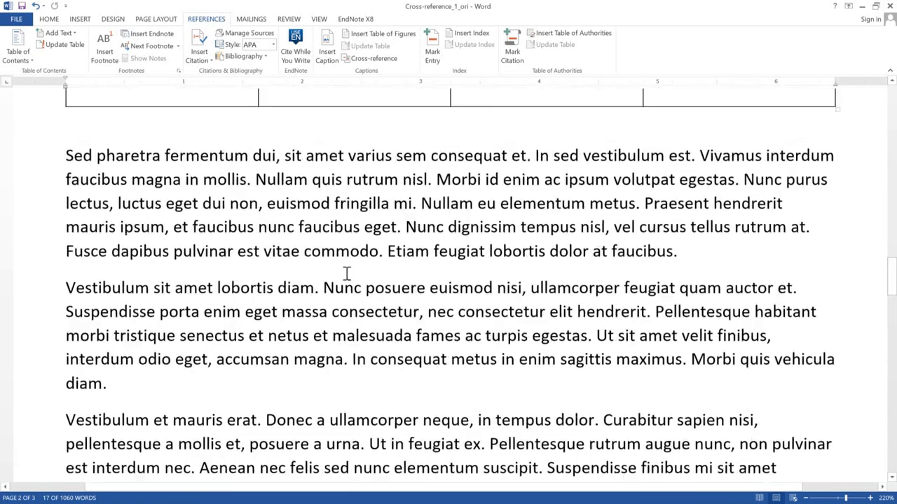
scroll(346, 273, "up", 15)
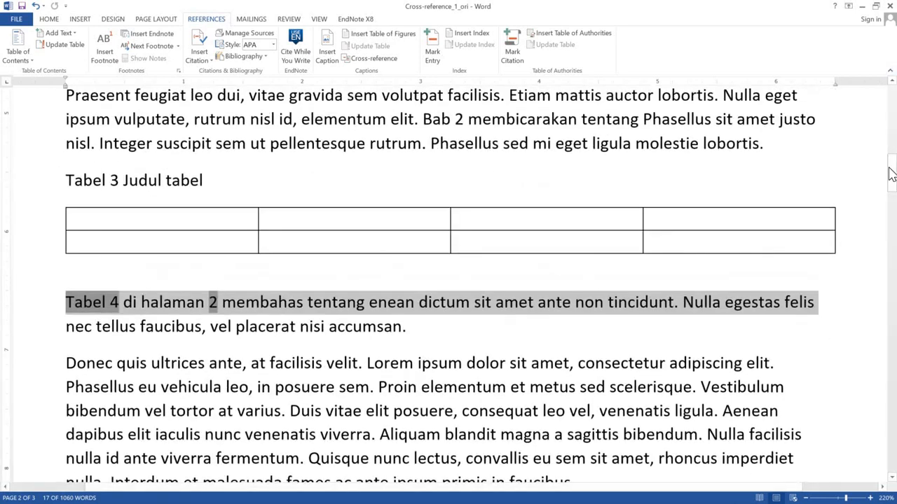
left_click_drag(891, 174, 891, 104)
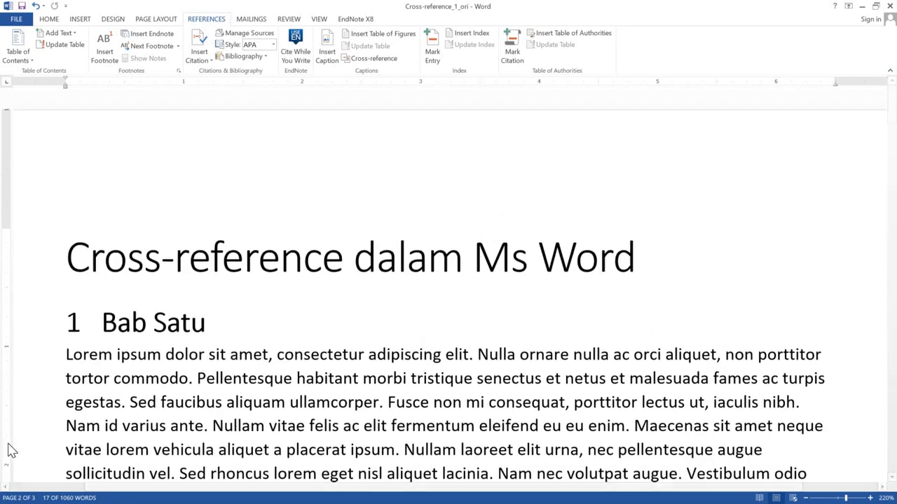